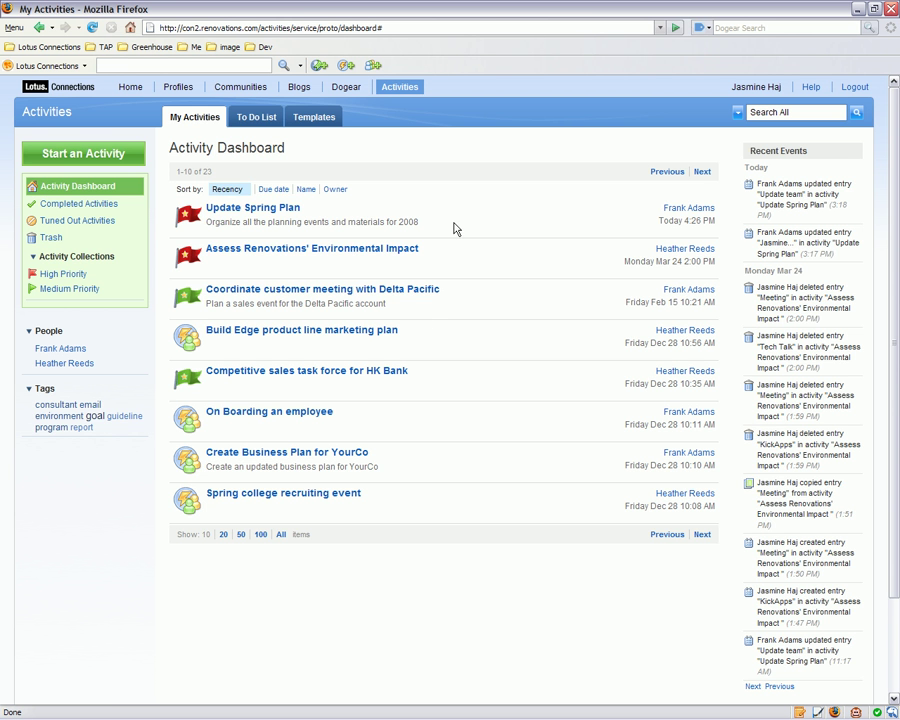
{"action": "left_click", "coordinate": [694, 222]}
{"action": "left_click", "coordinate": [72, 278]}
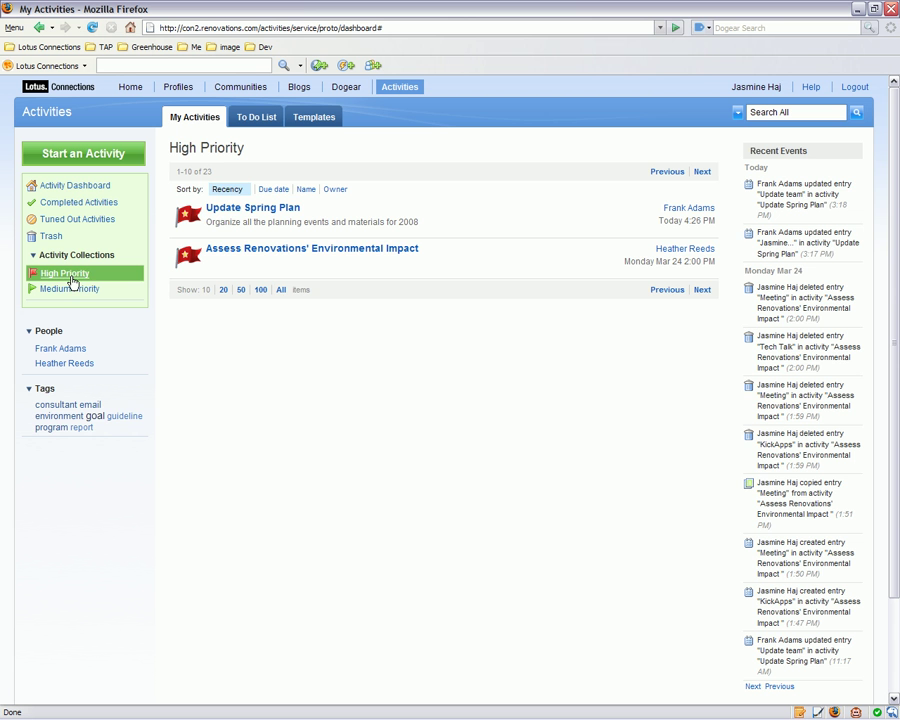
{"action": "left_click", "coordinate": [97, 190]}
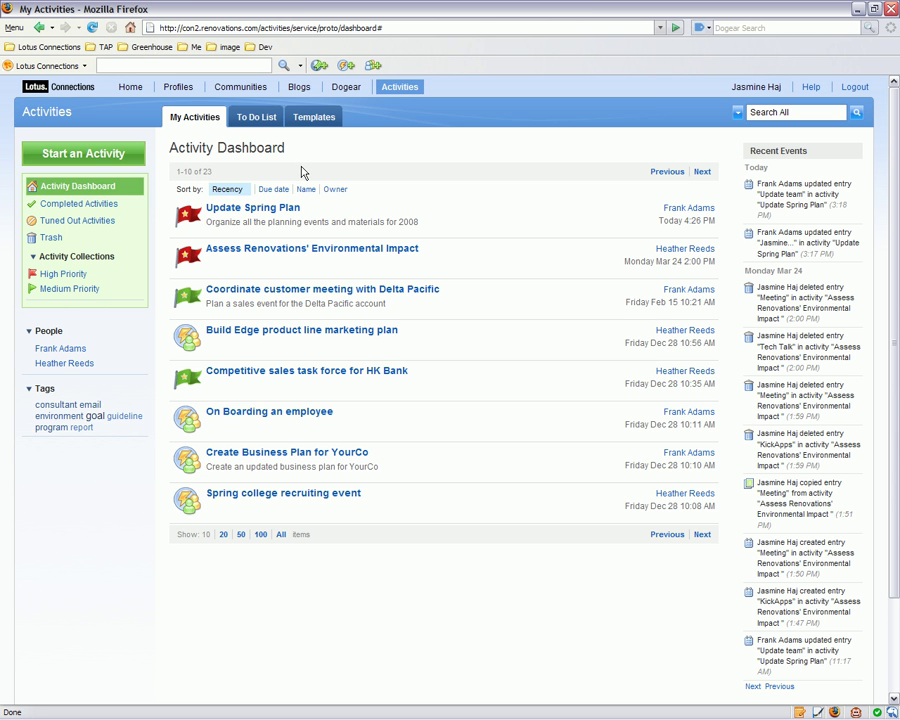
Step: Open the Assess Renovations' Environmental Impact activity and briefly expand its Initiatives section
{"action": "left_click", "coordinate": [316, 254]}
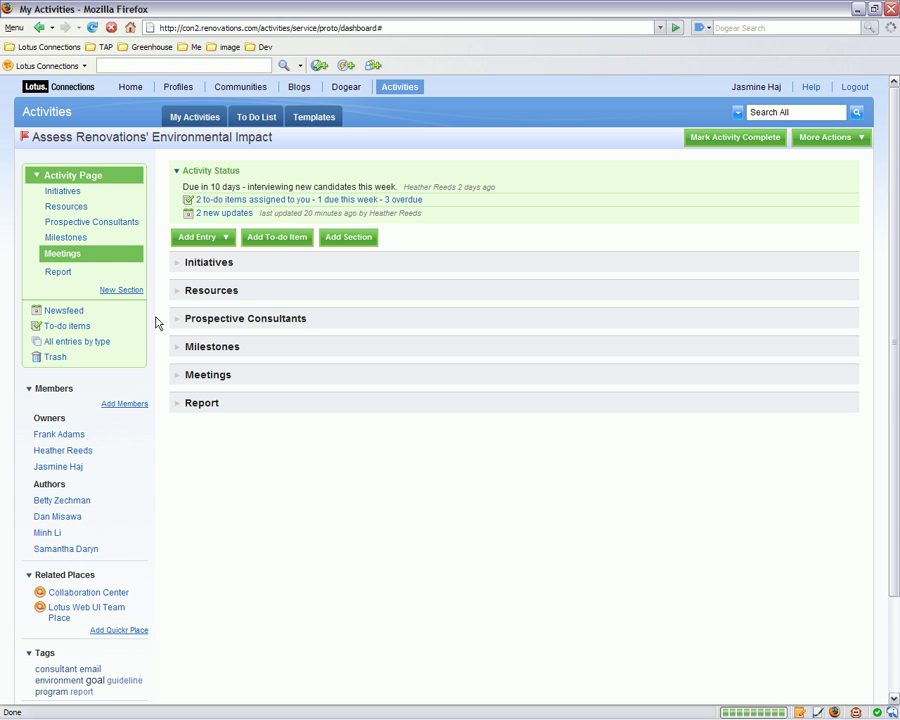
{"action": "left_click", "coordinate": [177, 266]}
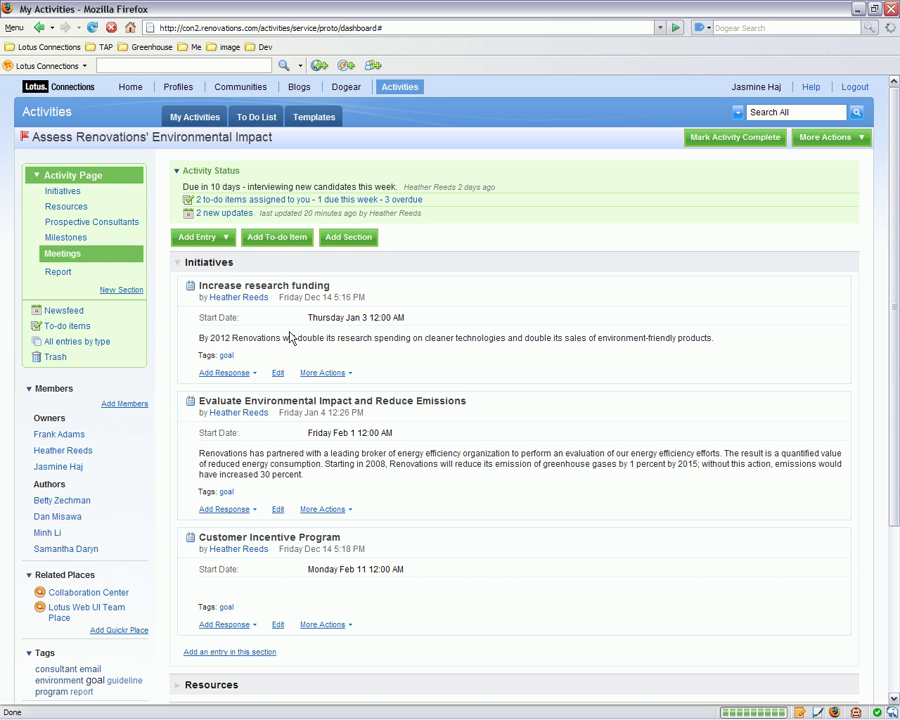
{"action": "left_click", "coordinate": [179, 266]}
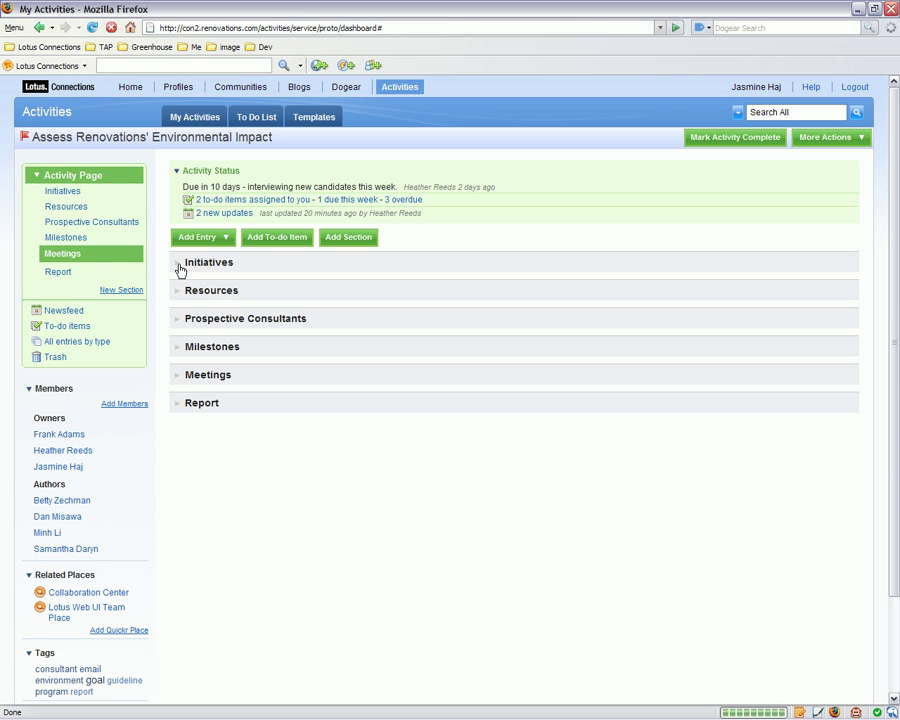
Step: Browse Prospective Consultants, then leave Resources expanded showing its email entry and one response
{"action": "left_click", "coordinate": [179, 322]}
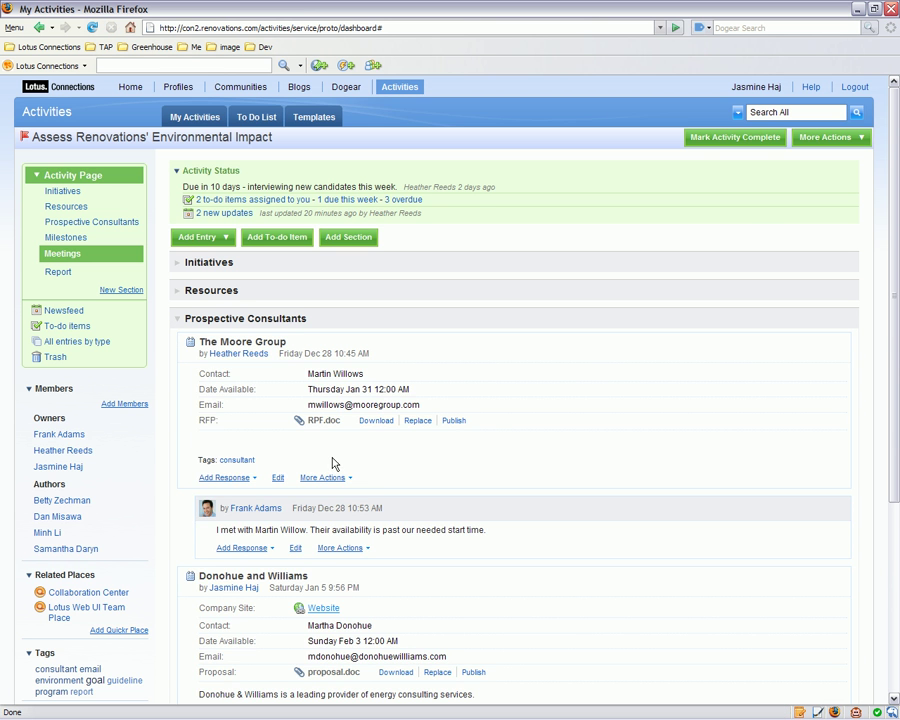
{"action": "scroll", "coordinate": [391, 458], "scroll_direction": "down", "scroll_amount": 4}
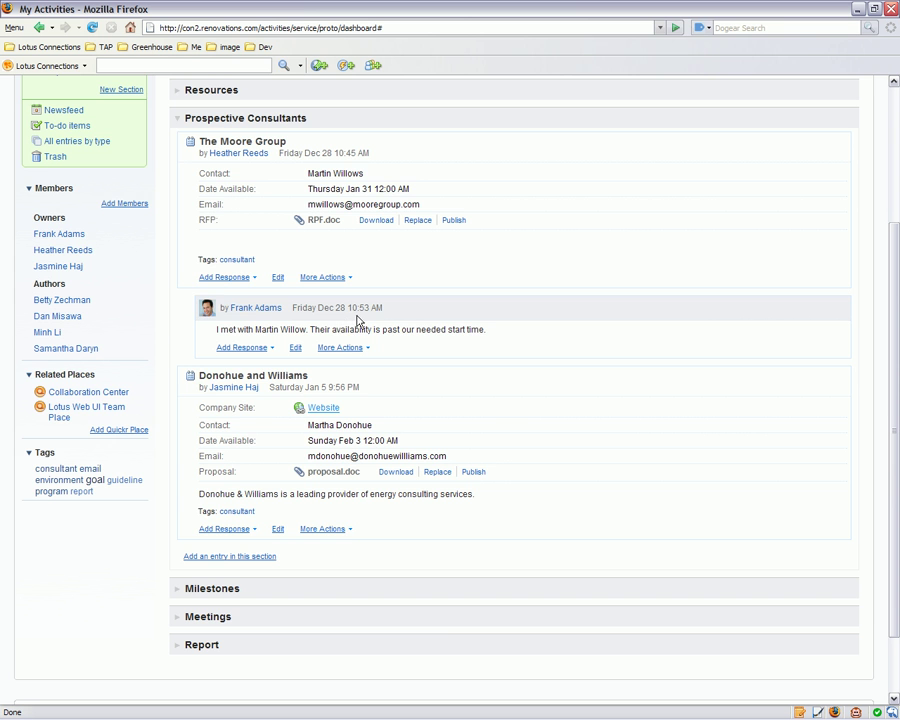
{"action": "left_click", "coordinate": [178, 120]}
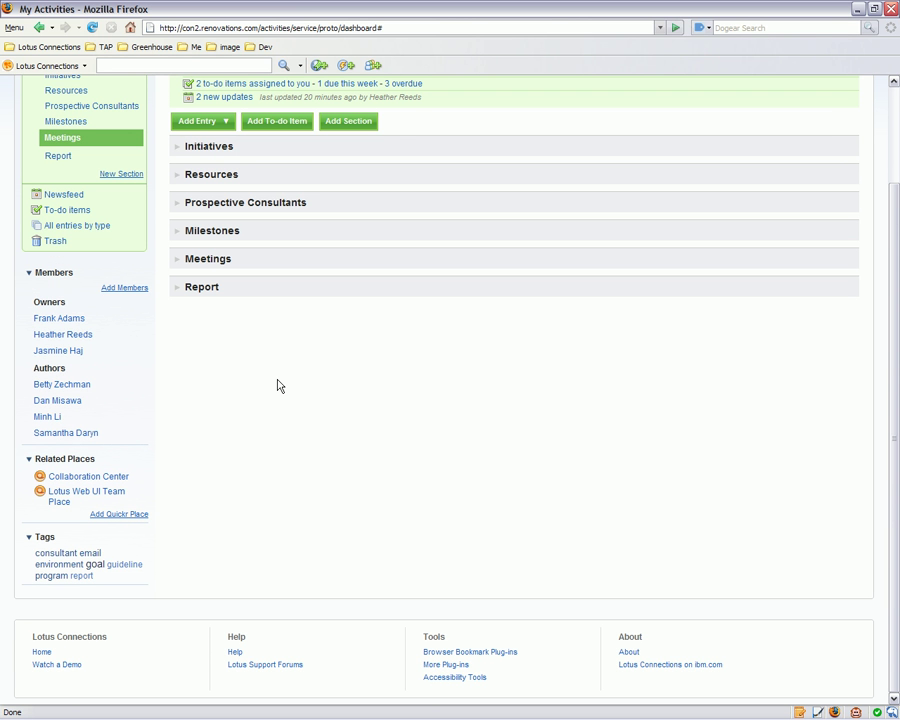
{"action": "left_click", "coordinate": [178, 176]}
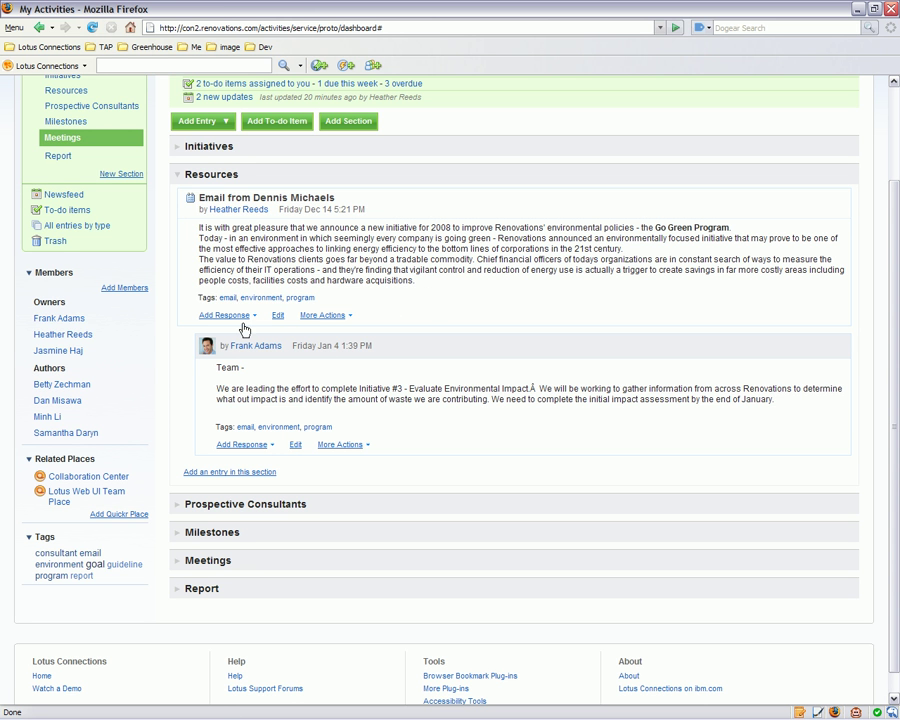
{"action": "scroll", "coordinate": [178, 203], "scroll_direction": "up", "scroll_amount": 3}
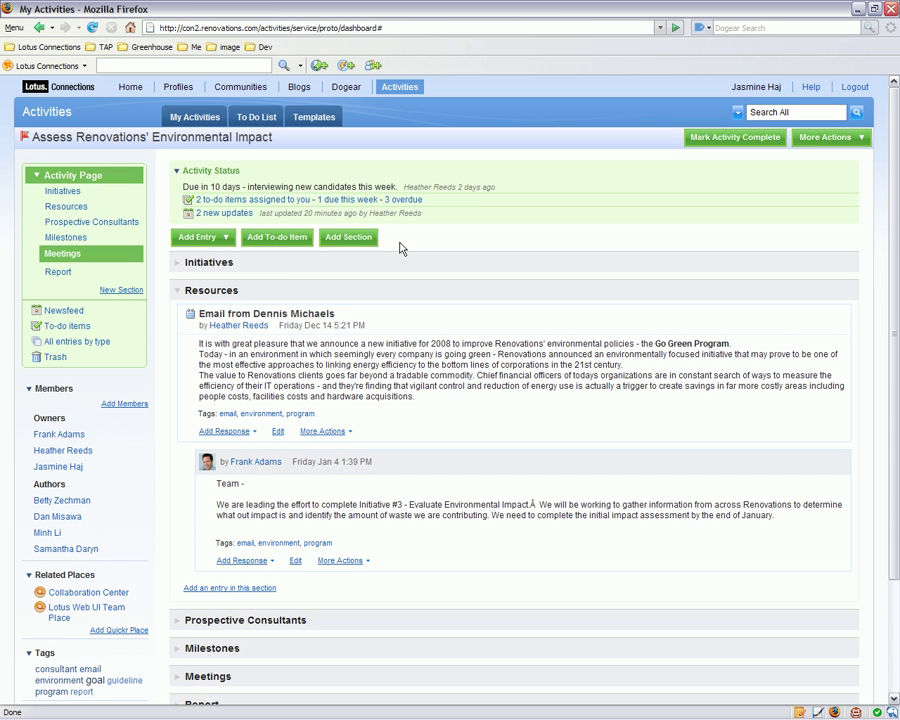
Step: Start a new blank entry with a file attachment field labelled Report
{"action": "left_click", "coordinate": [210, 240]}
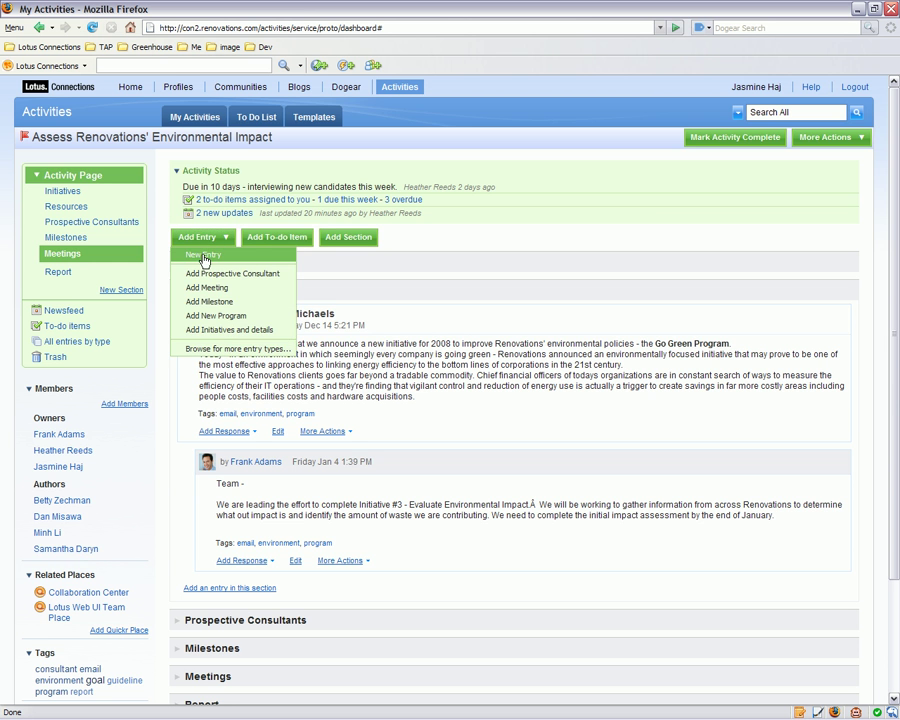
{"action": "left_click", "coordinate": [205, 256]}
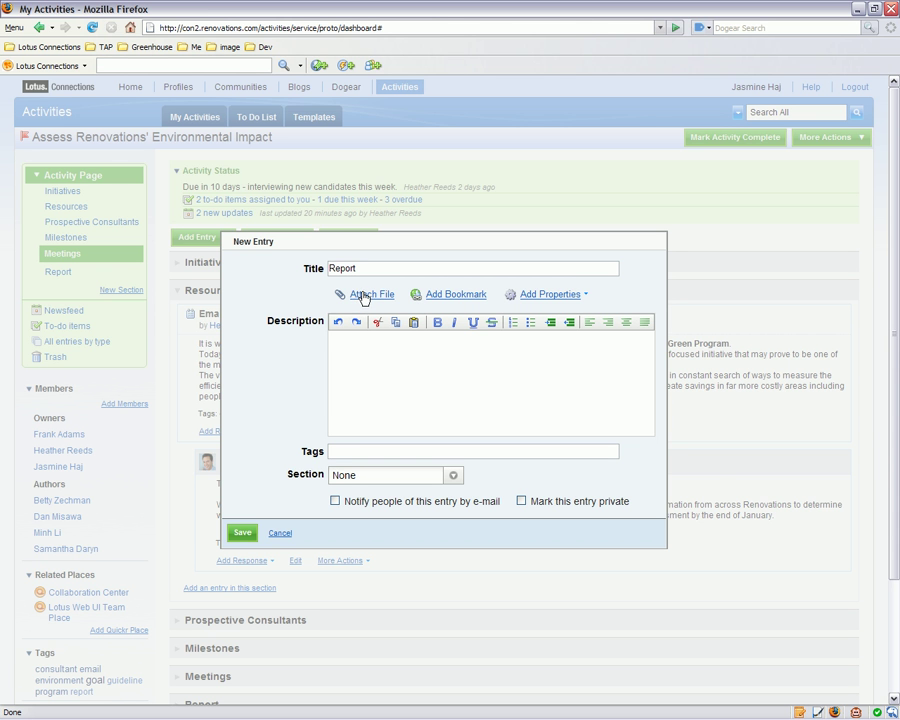
{"action": "left_click", "coordinate": [363, 296]}
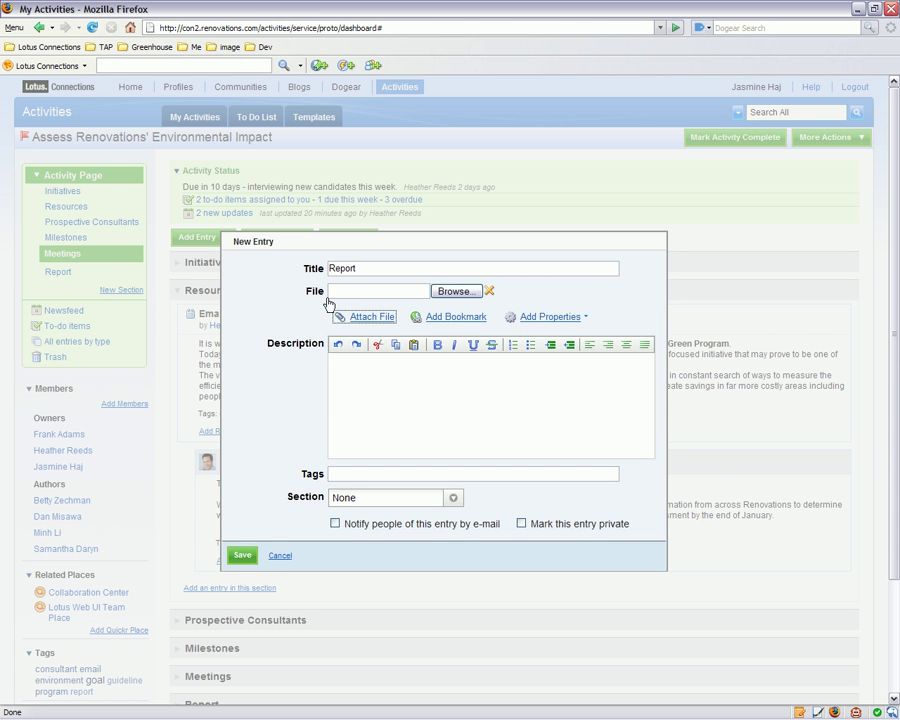
{"action": "left_click", "coordinate": [313, 295]}
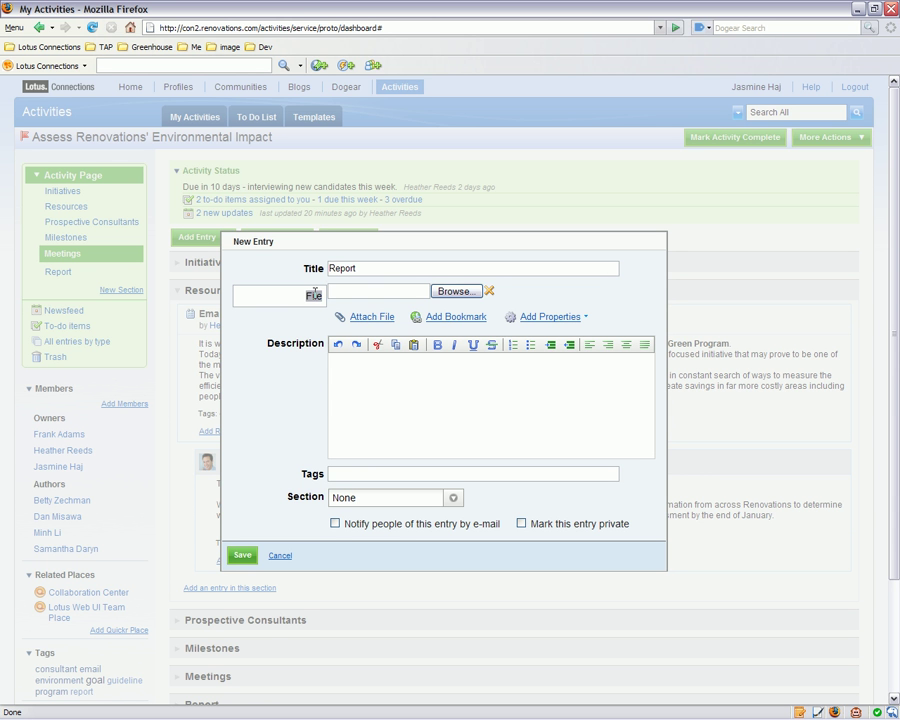
{"action": "type", "text": "Report"}
{"action": "key", "text": "Return"}
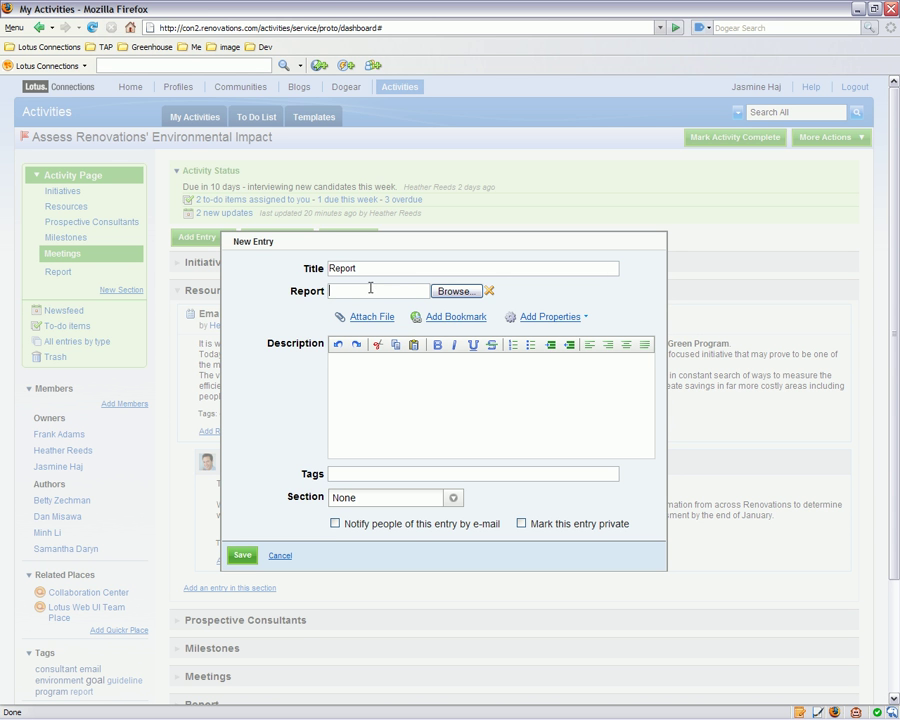
Step: Attach GreenDataCenterReport.odt, paste the description, file under Resources with notification, and save
{"action": "left_click", "coordinate": [450, 294]}
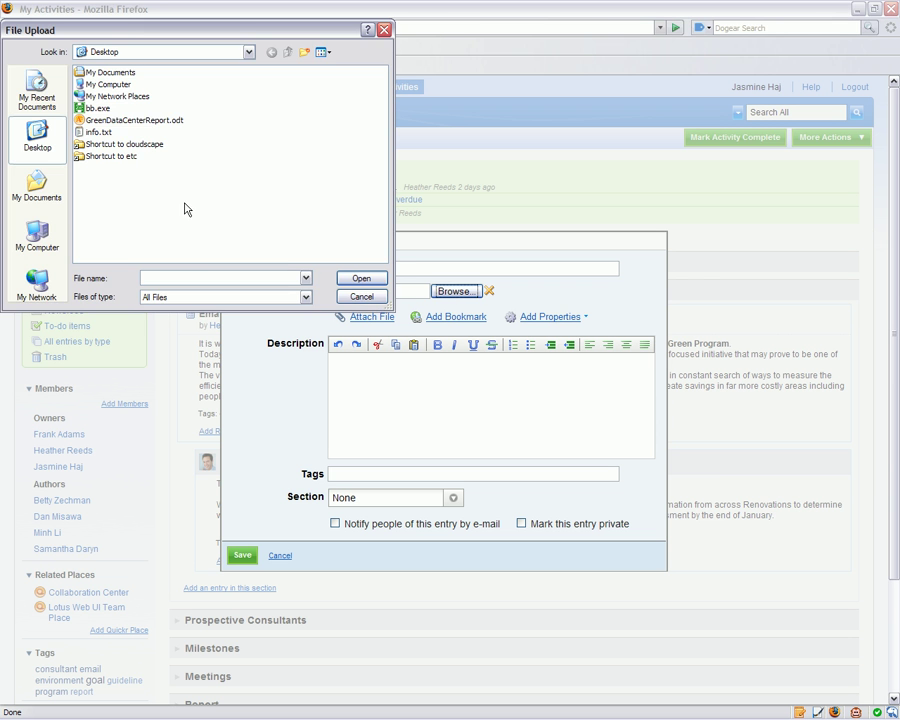
{"action": "left_click", "coordinate": [116, 120]}
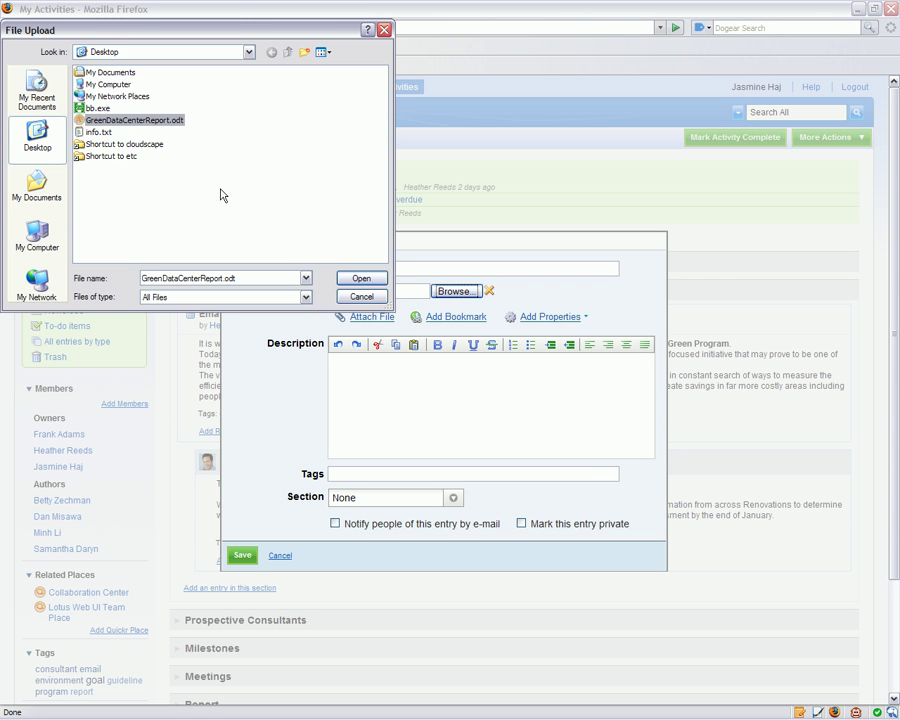
{"action": "left_click", "coordinate": [361, 279]}
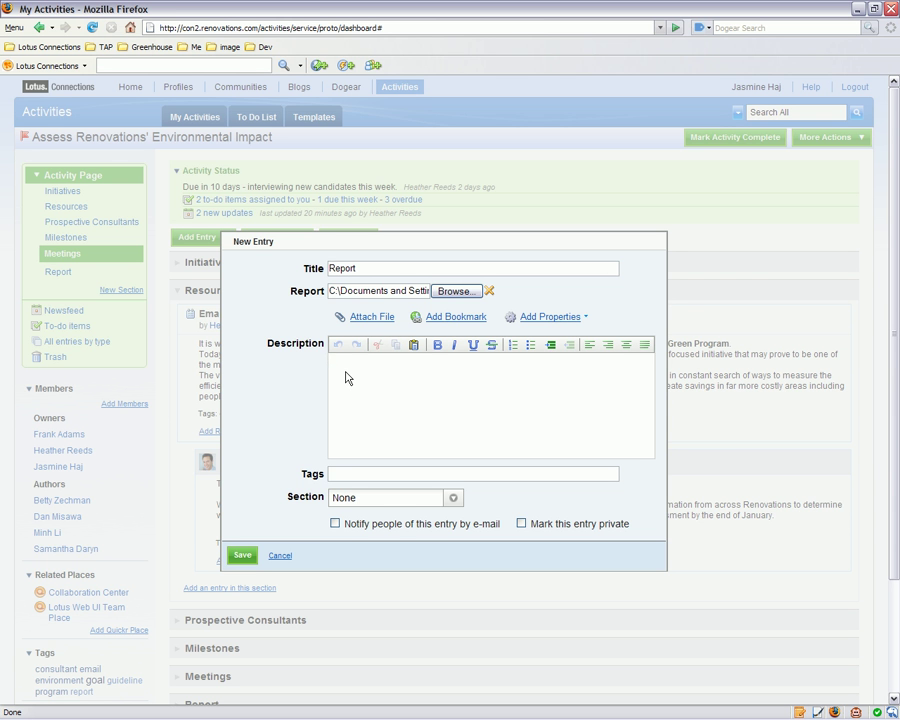
{"action": "type", "text": "Here is the report that I found on Green Data Centers. It was a very worthwhile read!"}
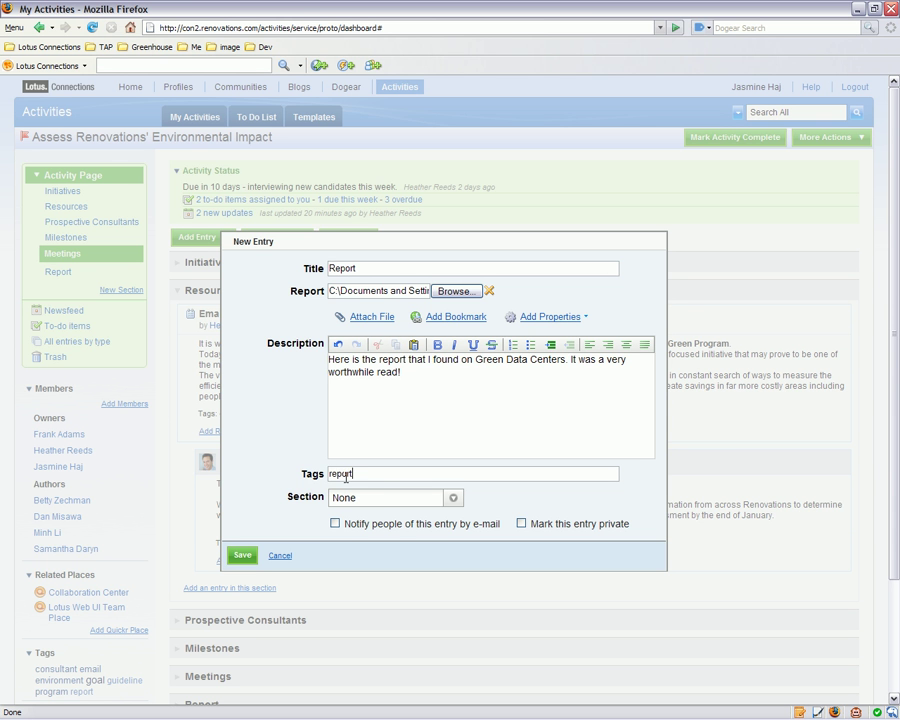
{"action": "left_click", "coordinate": [455, 497]}
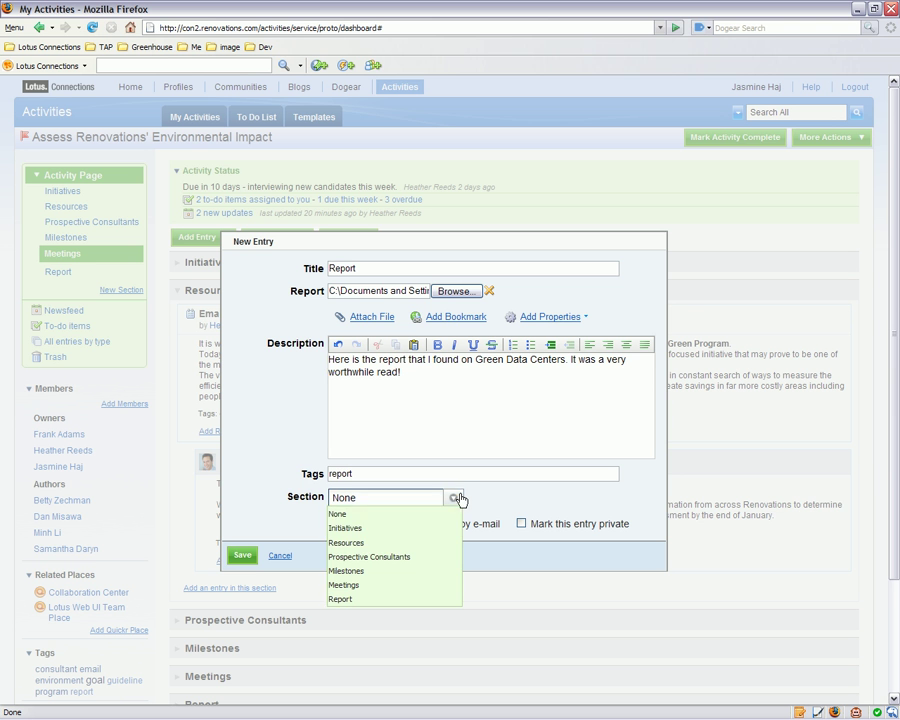
{"action": "left_click", "coordinate": [404, 542]}
{"action": "left_click", "coordinate": [335, 524]}
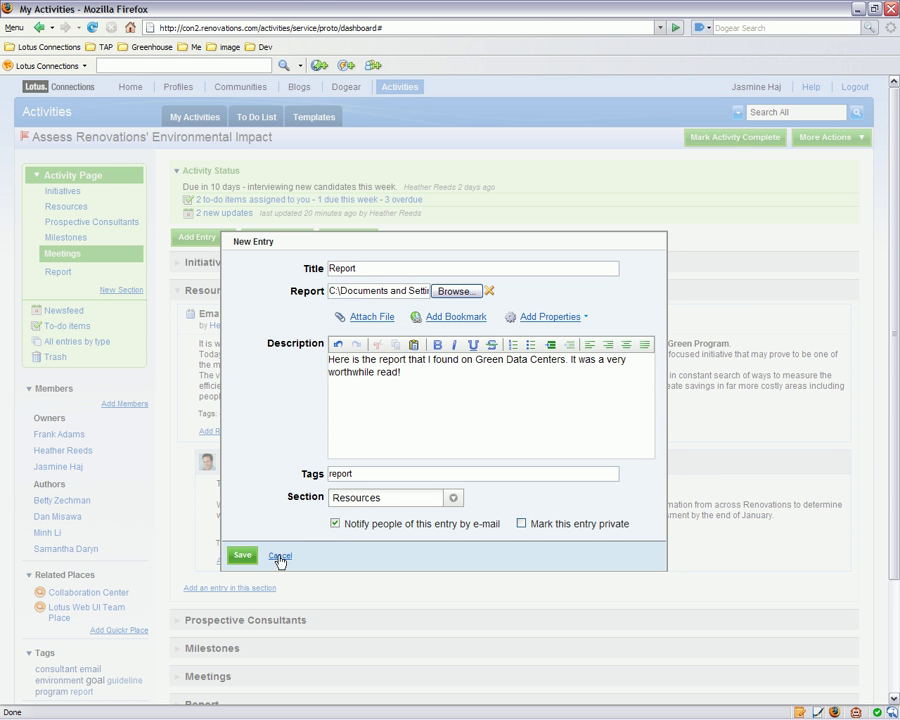
{"action": "left_click", "coordinate": [244, 556]}
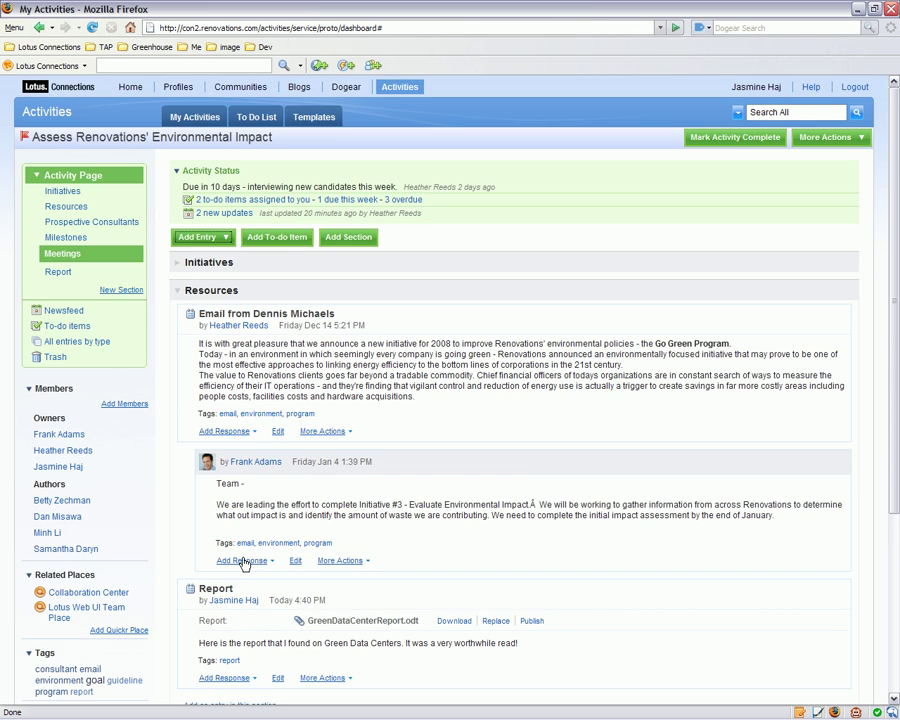
Step: Scroll through the activity page to review the new Report entry
{"action": "scroll", "coordinate": [250, 560], "scroll_direction": "down", "scroll_amount": 2}
{"action": "scroll", "coordinate": [257, 562], "scroll_direction": "down", "scroll_amount": 1}
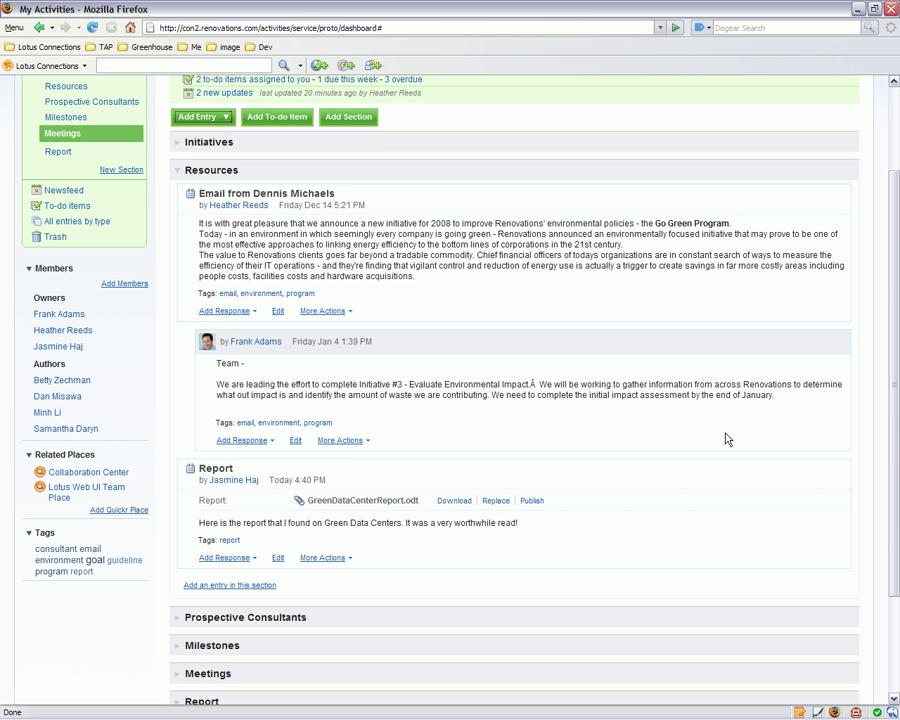
{"action": "scroll", "coordinate": [710, 423], "scroll_direction": "up", "scroll_amount": 3}
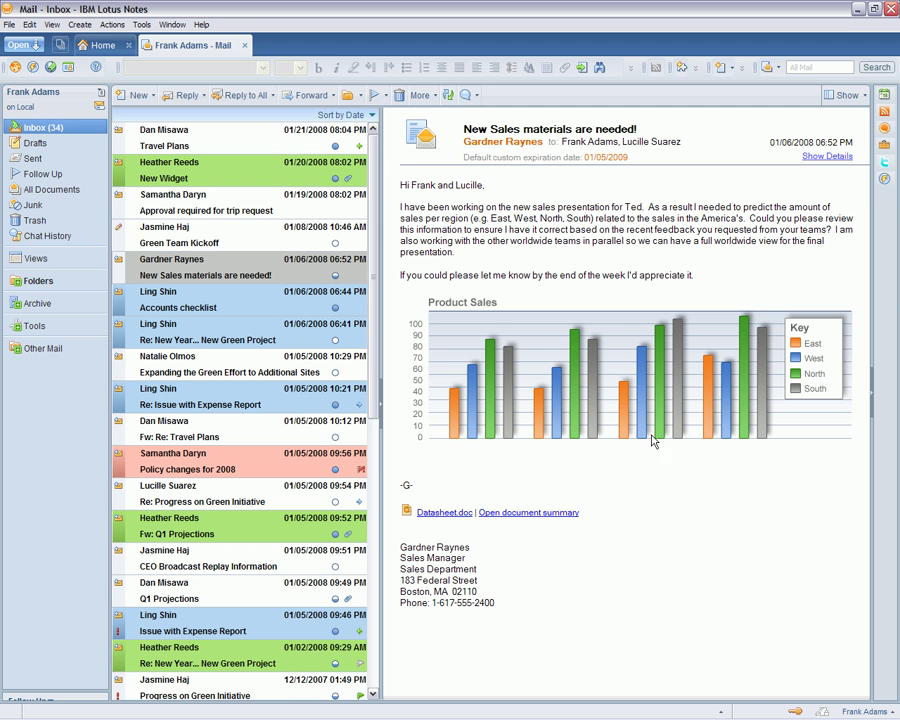
Step: Drag 'New Sales materials are needed!' into the activity via the Activities sidebar, then reopen it in the browser
{"action": "left_click", "coordinate": [885, 182]}
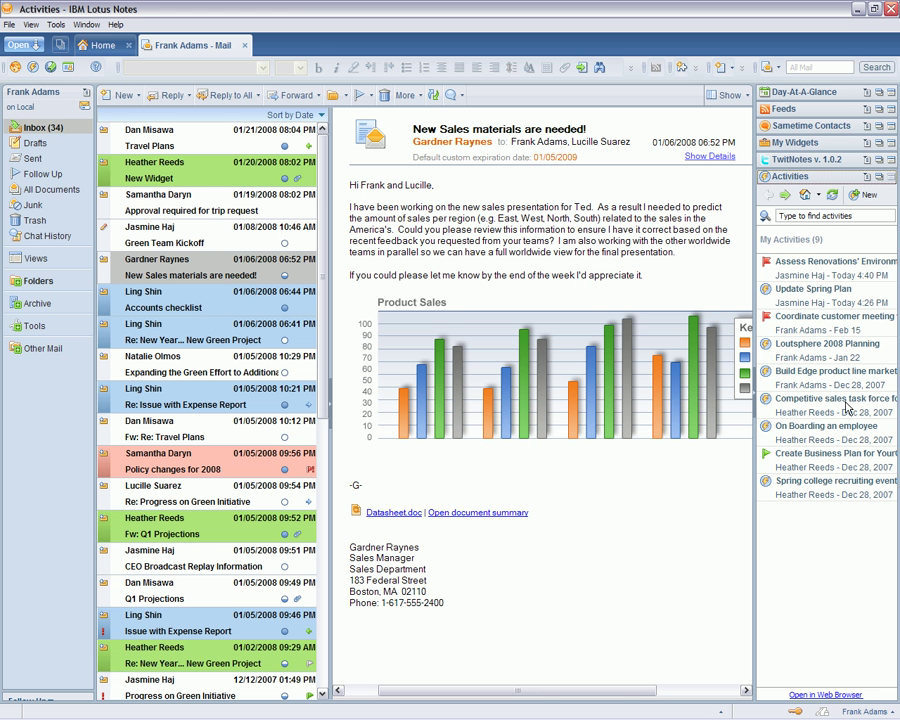
{"action": "left_click", "coordinate": [815, 275]}
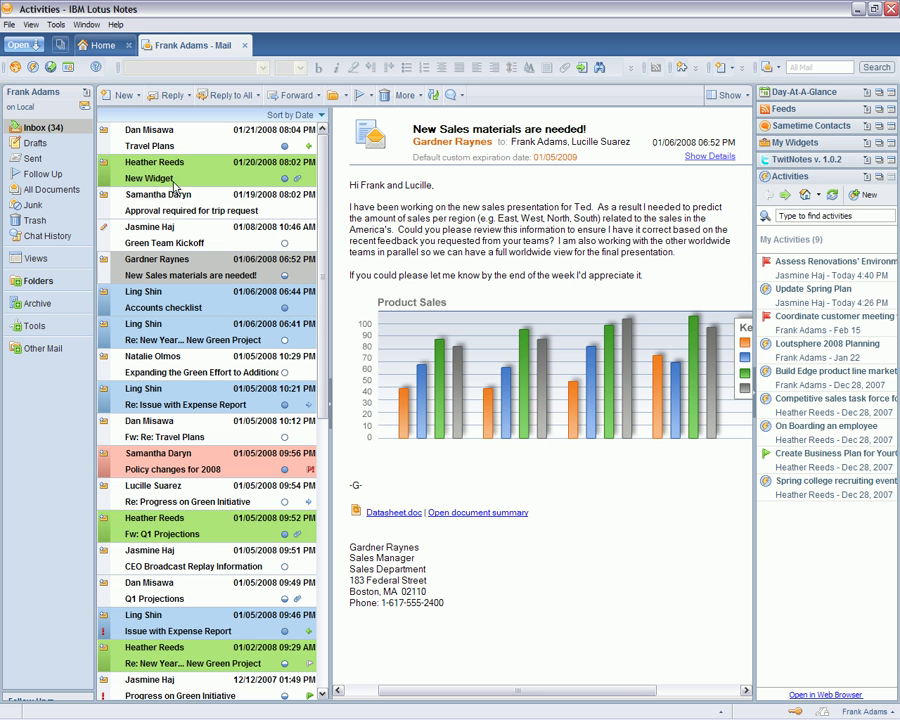
{"action": "left_click", "coordinate": [160, 270]}
{"action": "left_click_drag", "start_coordinate": [160, 270], "coordinate": [789, 274]}
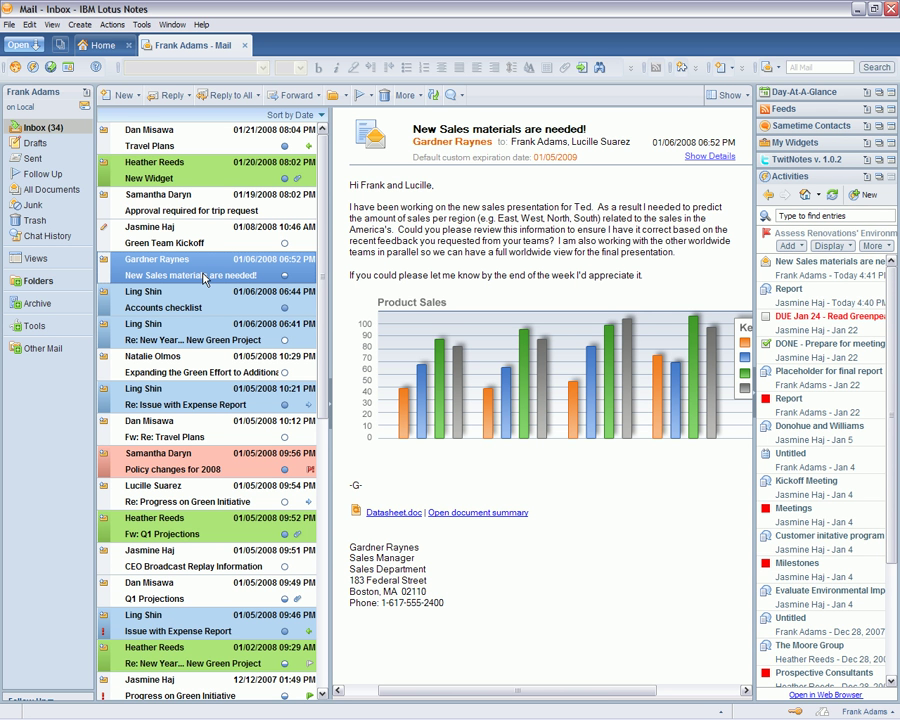
{"action": "double_click", "coordinate": [818, 262]}
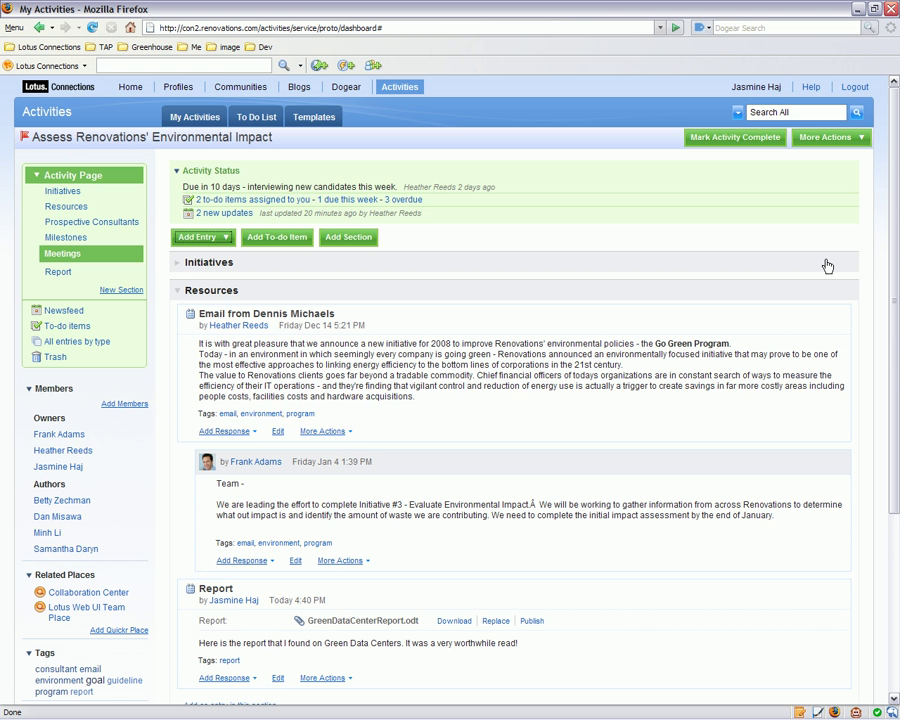
{"action": "left_click", "coordinate": [178, 292]}
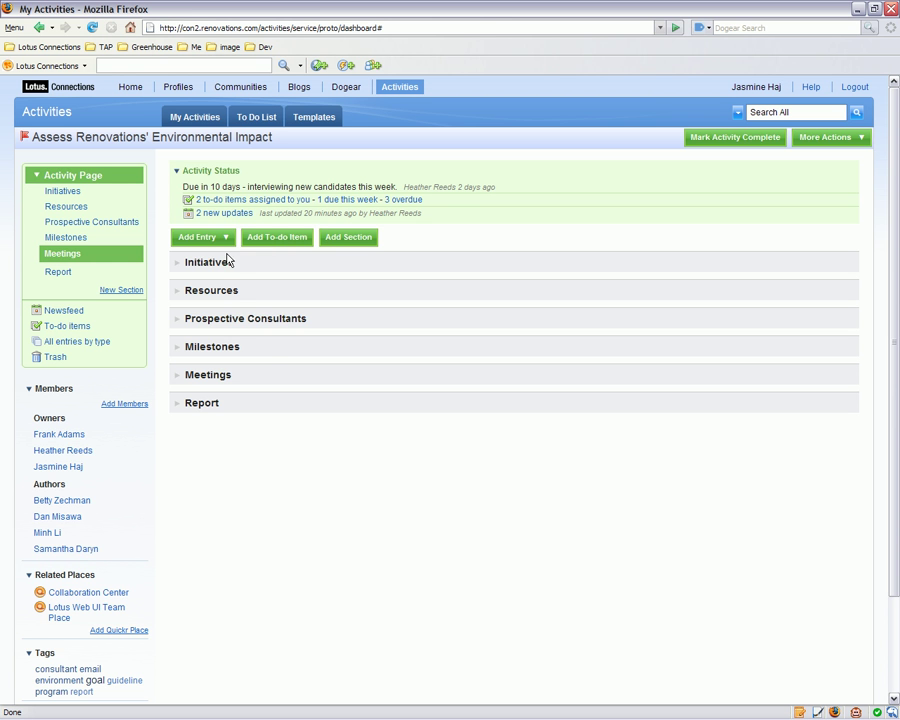
Step: Choose Add Prospective Consultant from the Add Entry menu for a blank consultant form
{"action": "left_click", "coordinate": [227, 241]}
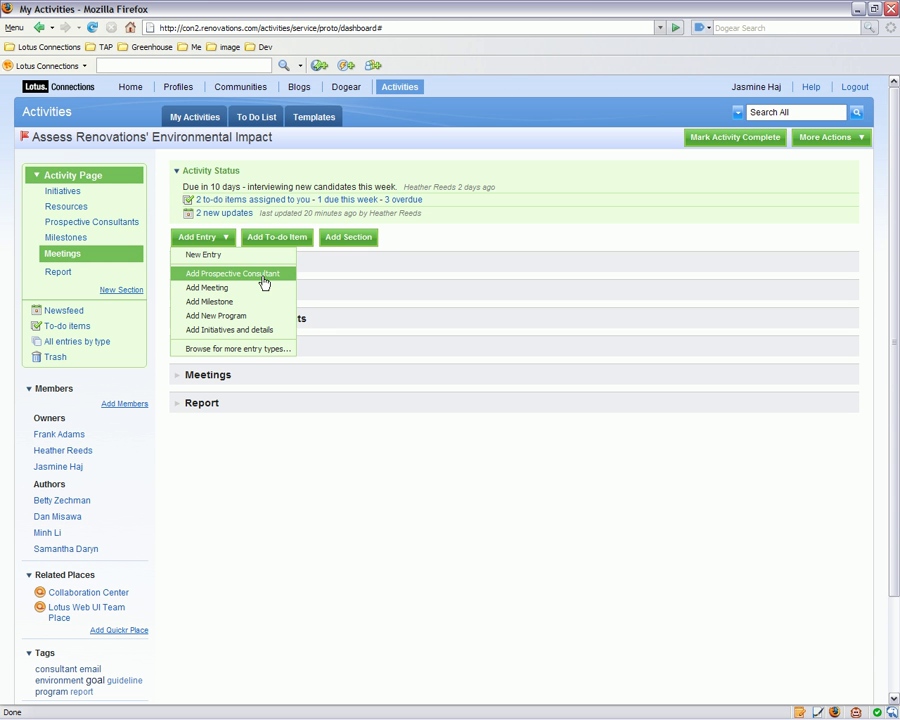
{"action": "left_click", "coordinate": [264, 284]}
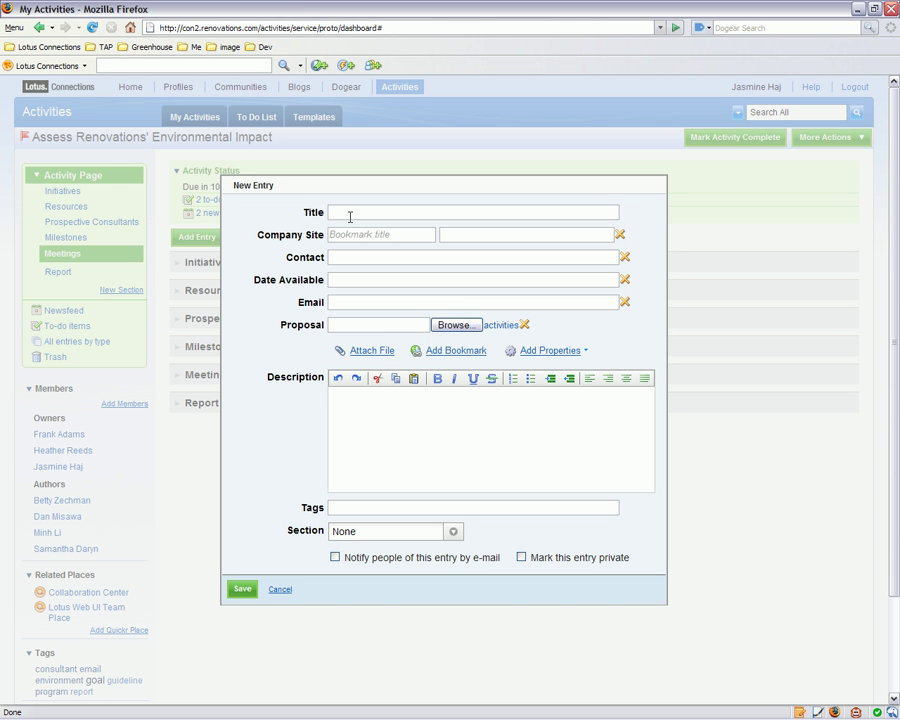
Step: Set Date Available to 4/17/08, add a text property labelled Cost, then cancel the entry
{"action": "left_click", "coordinate": [339, 279]}
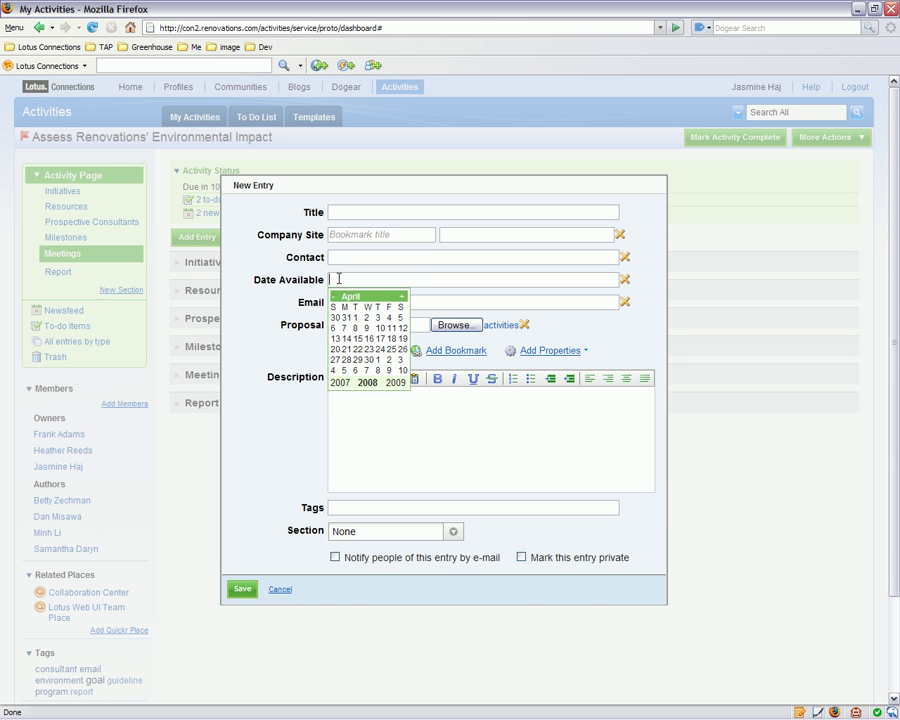
{"action": "left_click", "coordinate": [380, 338]}
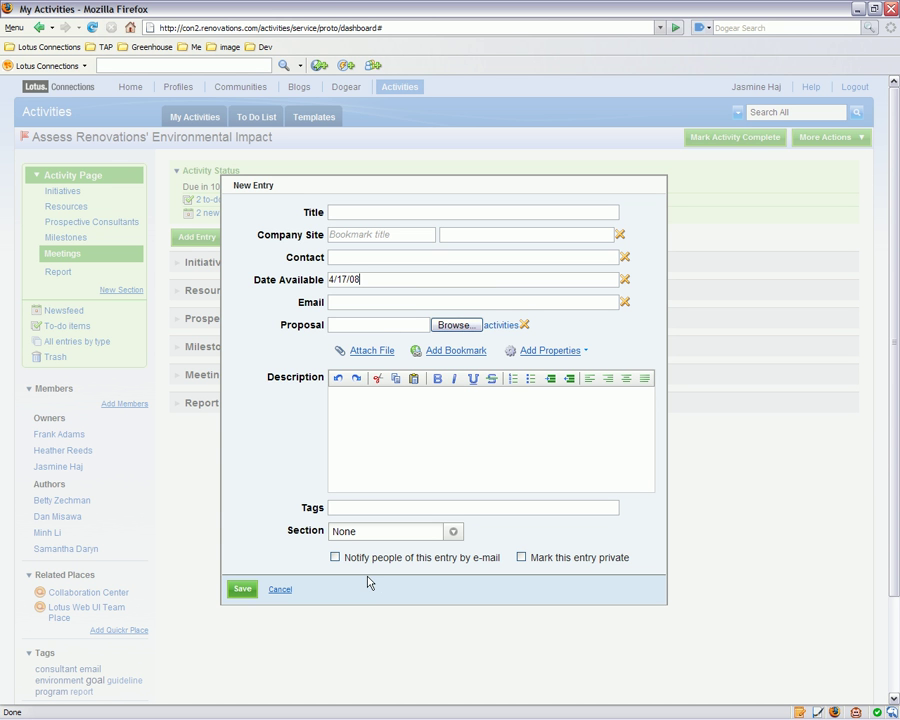
{"action": "left_click", "coordinate": [543, 357]}
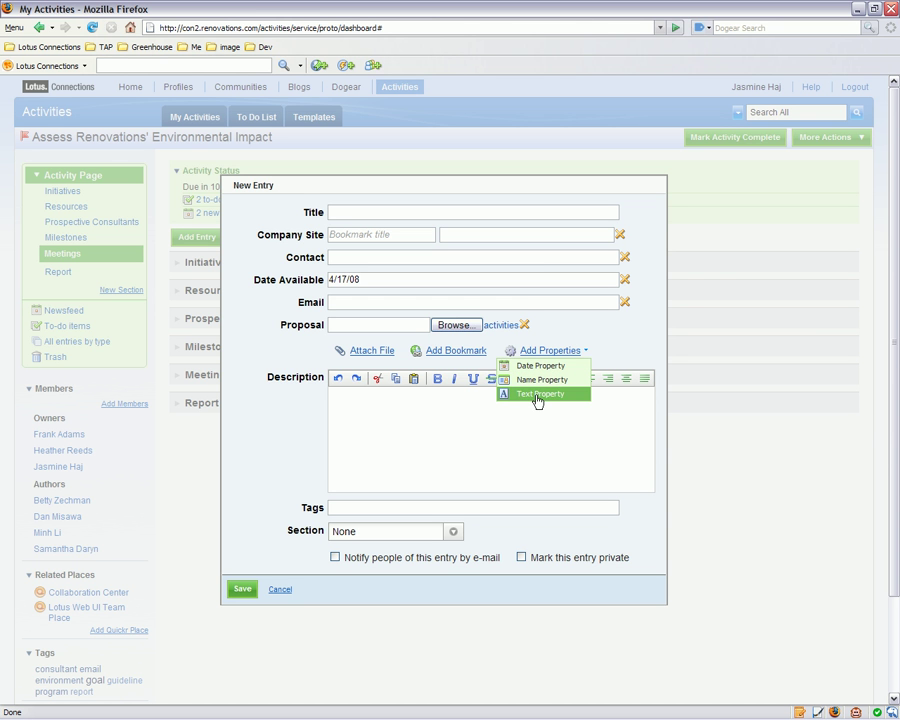
{"action": "left_click", "coordinate": [537, 396]}
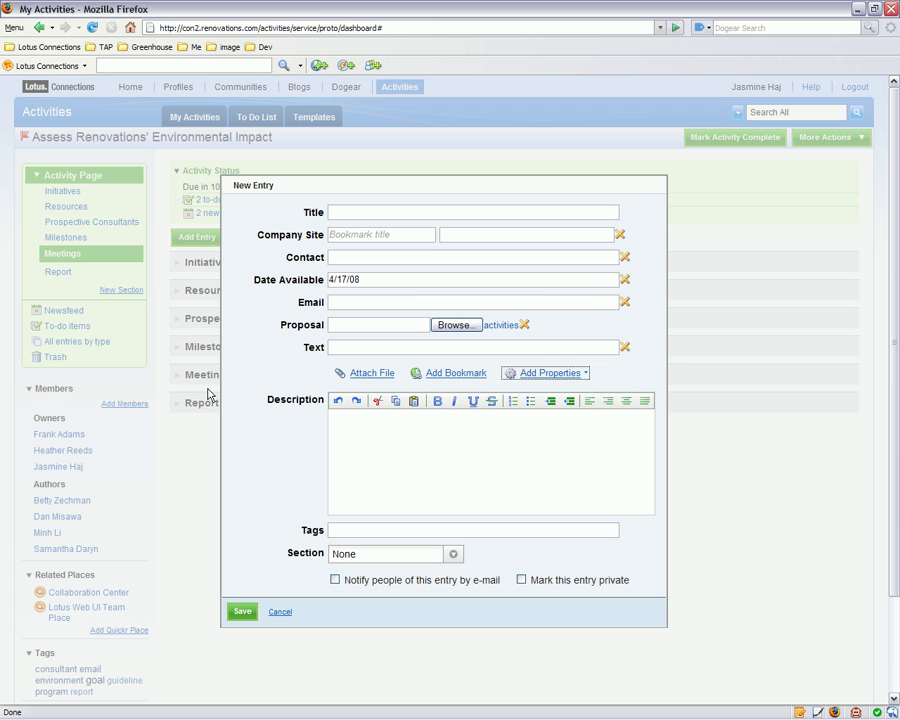
{"action": "left_click", "coordinate": [318, 352]}
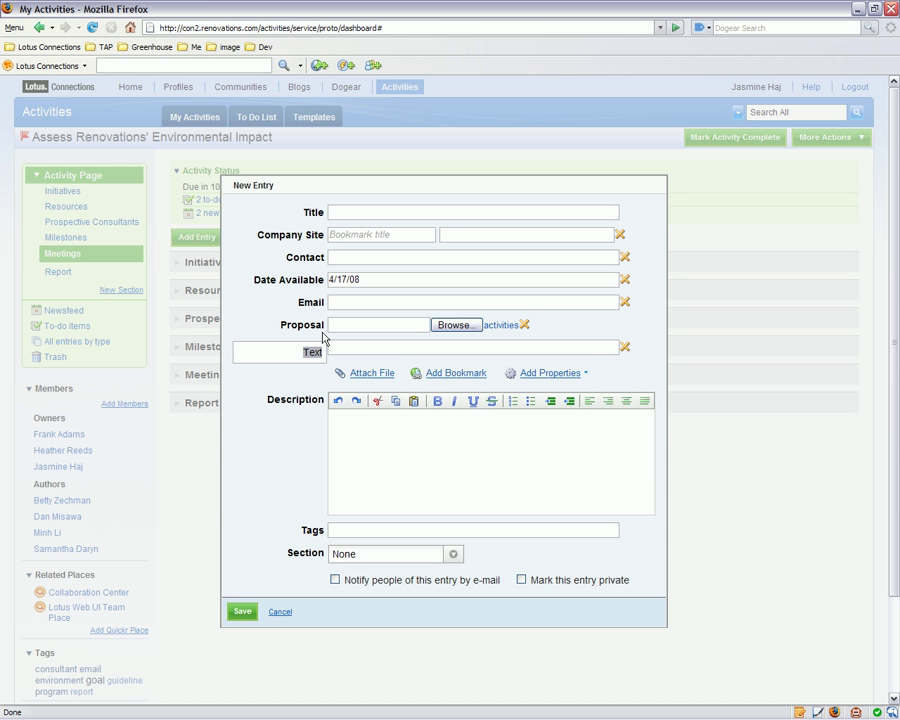
{"action": "type", "text": "Cost"}
{"action": "left_click", "coordinate": [398, 346]}
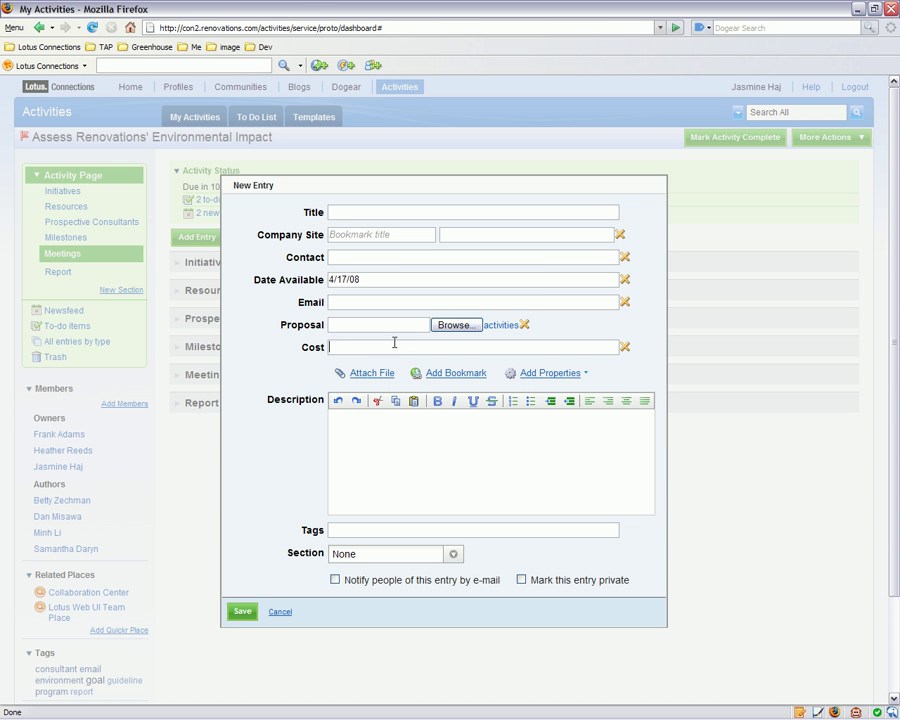
{"action": "left_click", "coordinate": [283, 612]}
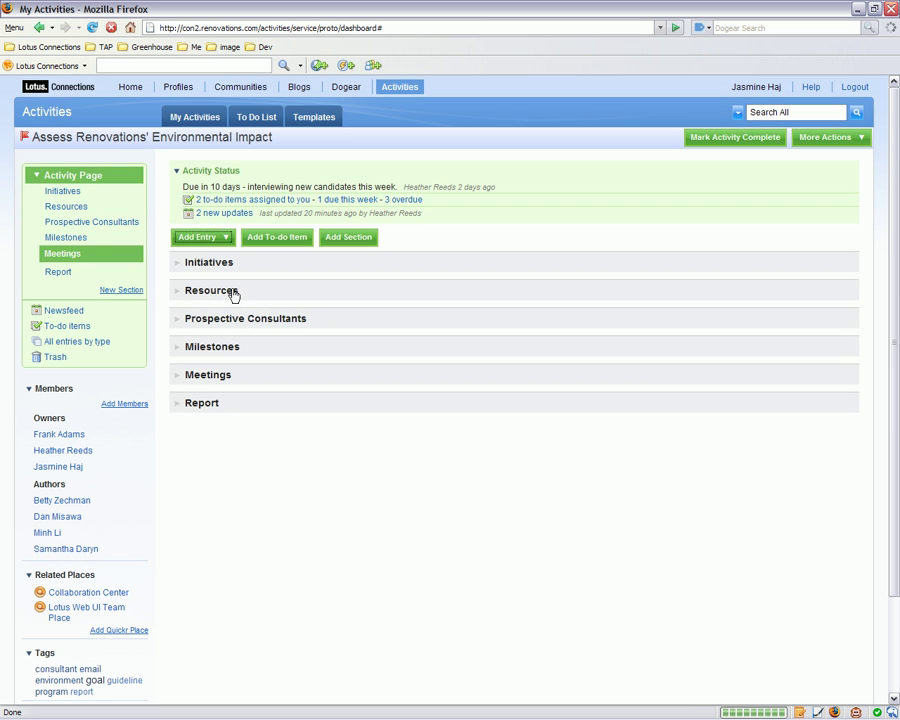
Step: Dismiss the entry-type menu unused, then expand Initiatives to show its three goal entries
{"action": "left_click", "coordinate": [207, 240]}
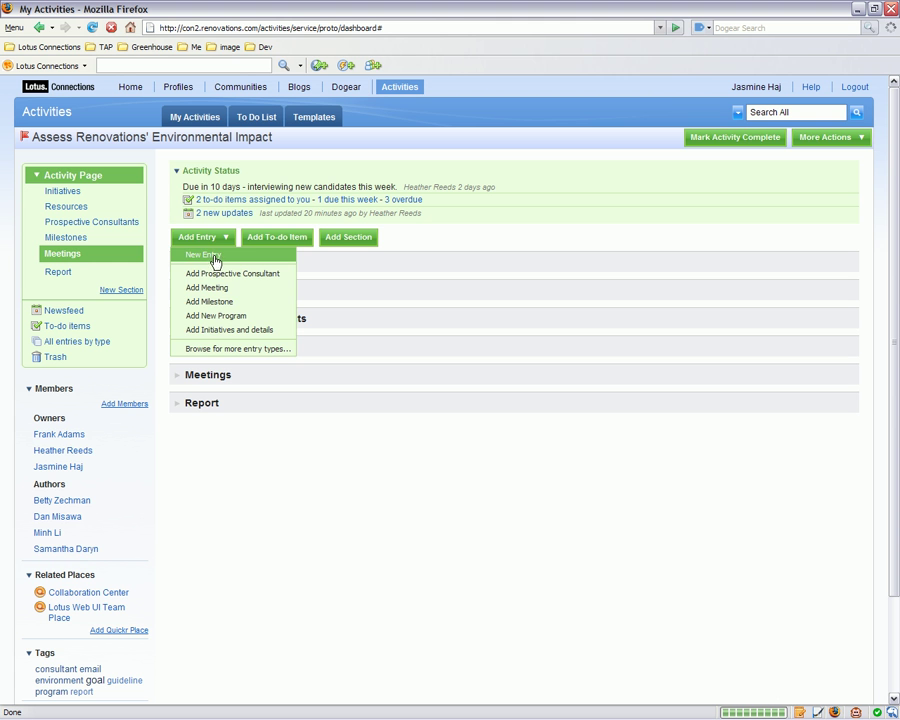
{"action": "left_click", "coordinate": [419, 243]}
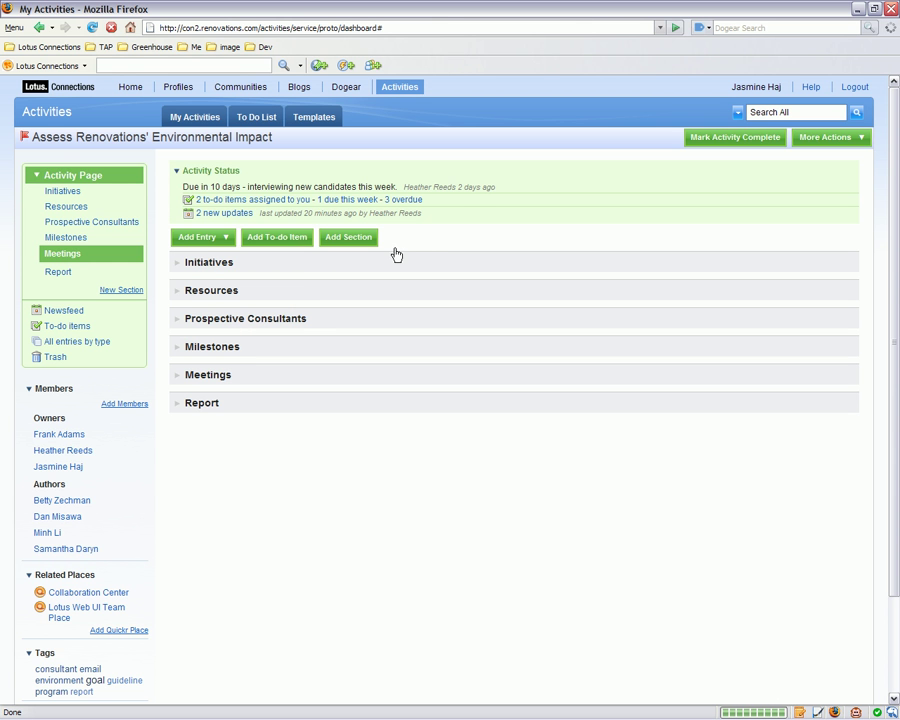
{"action": "left_click", "coordinate": [176, 266]}
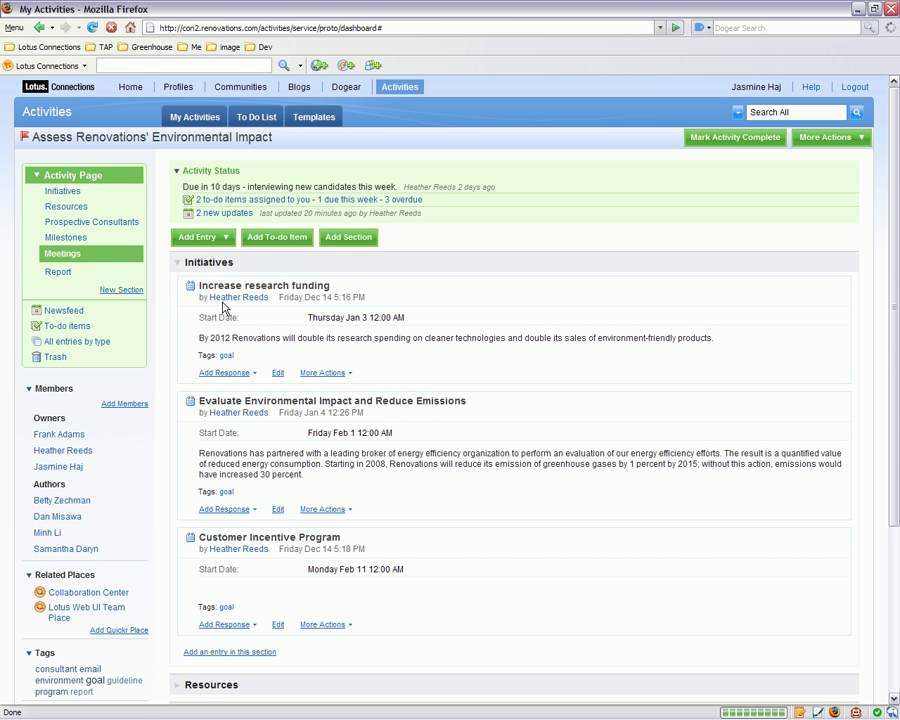
Step: Save the Increase research funding entry as a reusable entry type named Initiative and confirm it's listed
{"action": "left_click", "coordinate": [344, 376]}
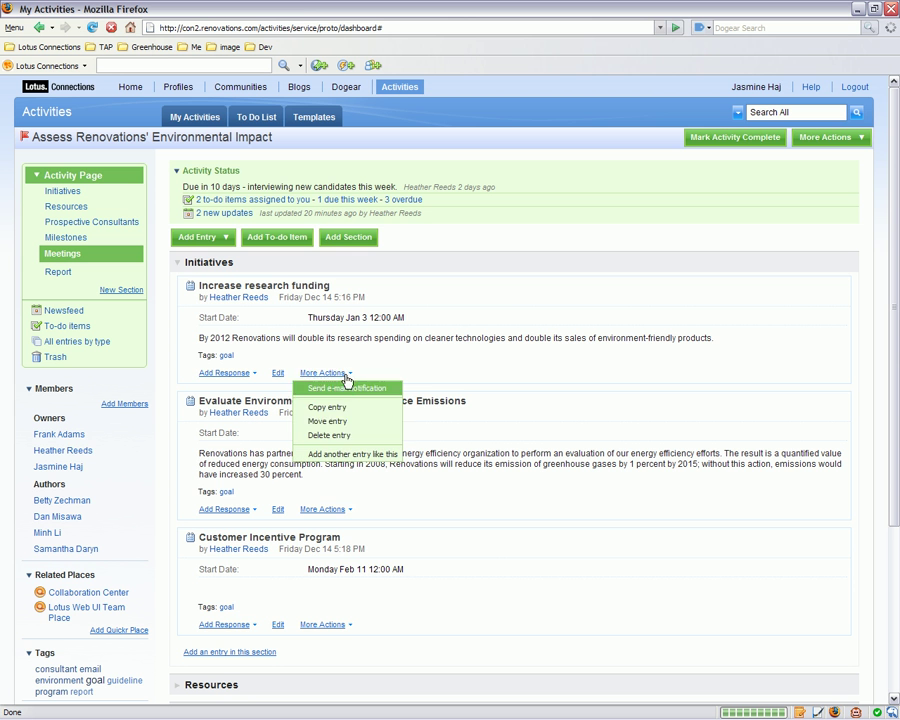
{"action": "left_click", "coordinate": [336, 456]}
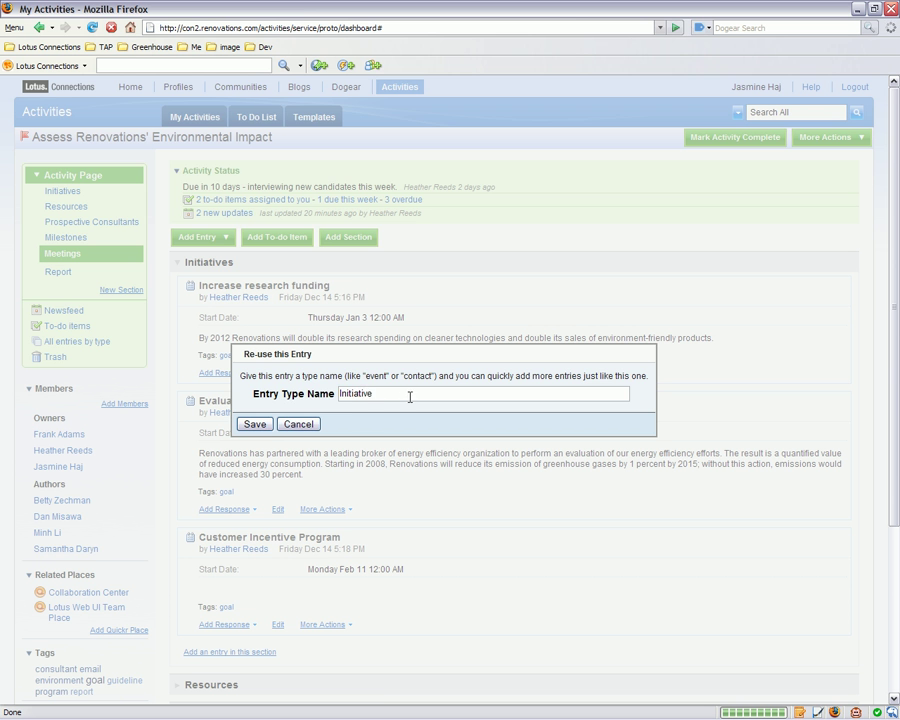
{"action": "left_click", "coordinate": [255, 424]}
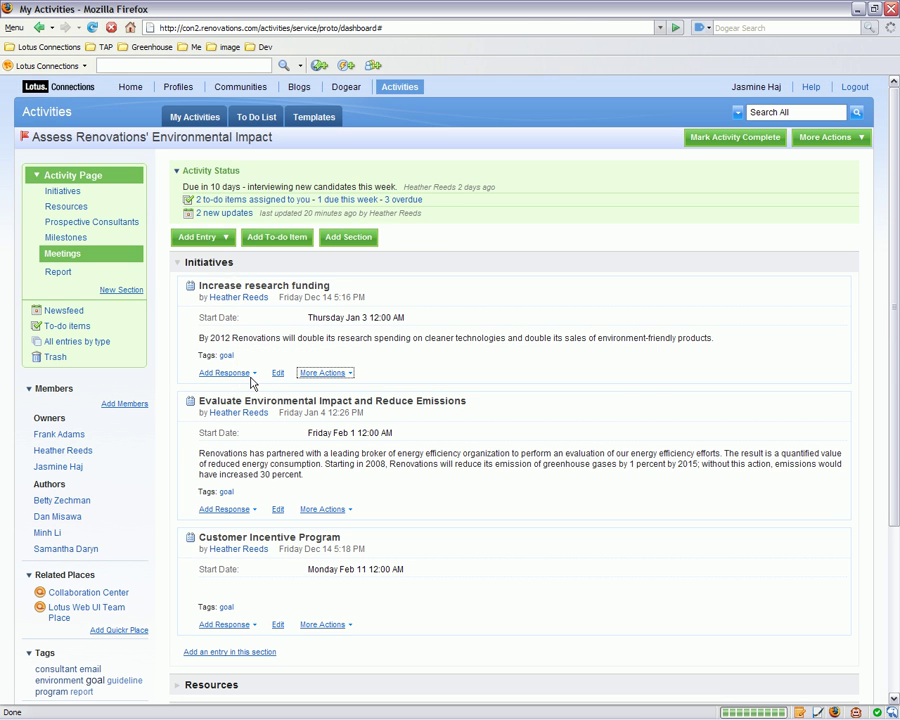
{"action": "left_click", "coordinate": [222, 241]}
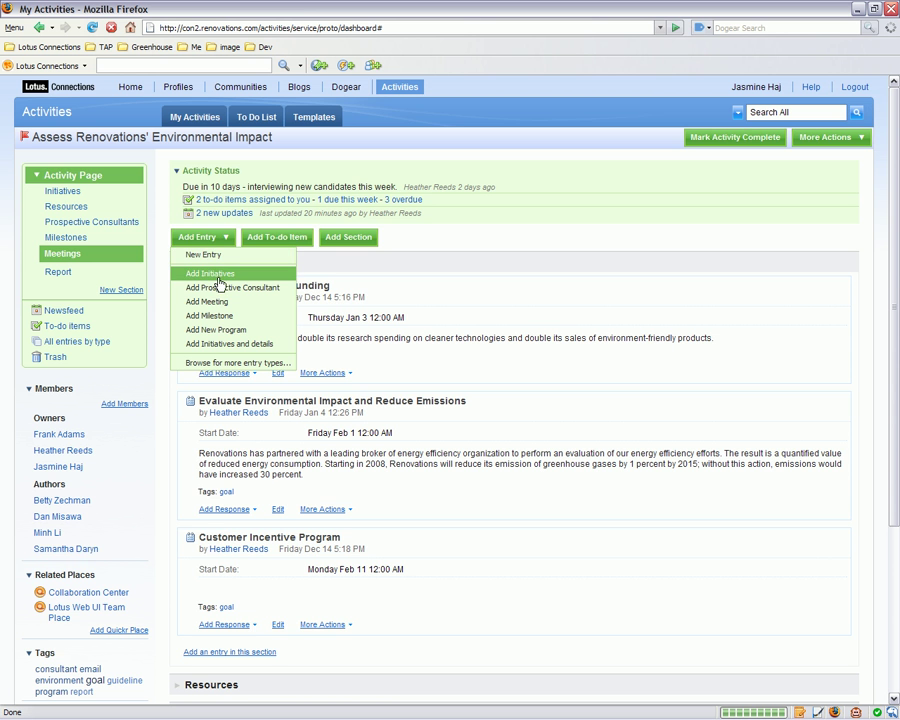
Step: Open a new Initiative form with its Start Date field, cancel it, and collapse Initiatives
{"action": "left_click", "coordinate": [225, 276]}
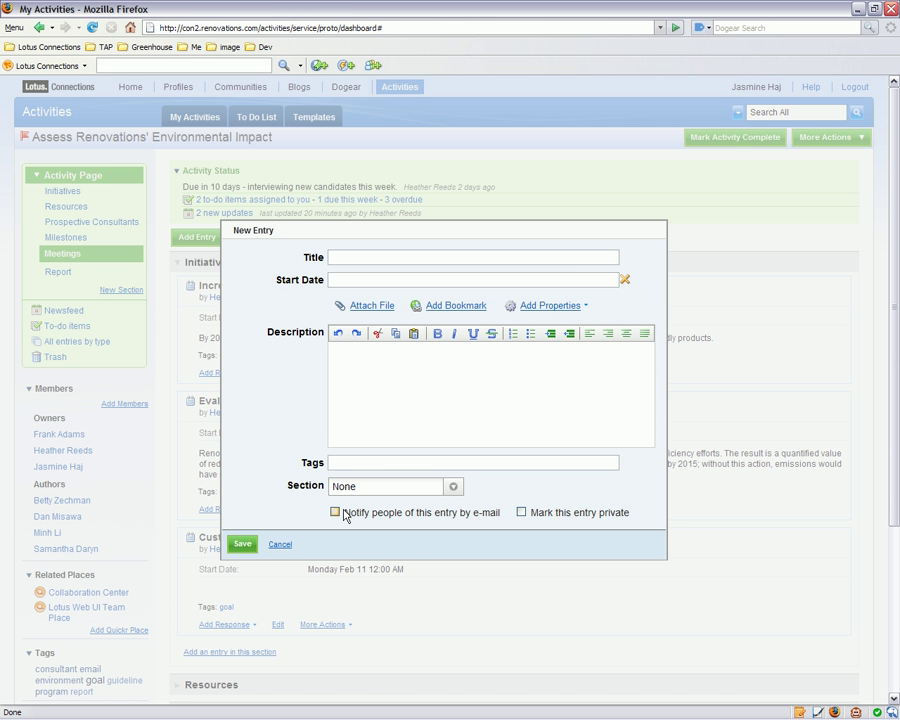
{"action": "left_click", "coordinate": [280, 546]}
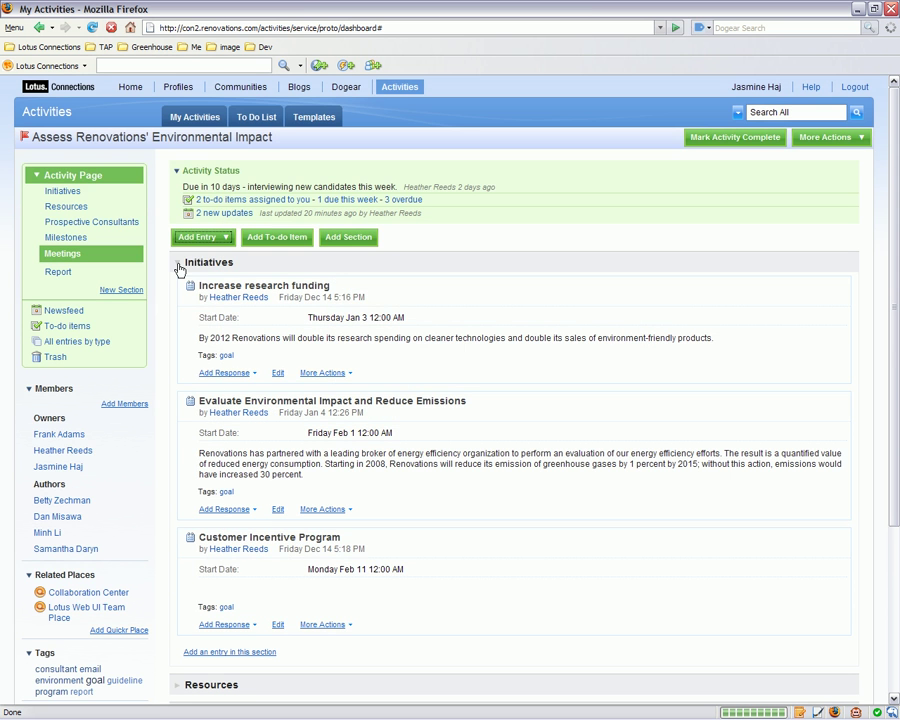
{"action": "left_click", "coordinate": [179, 266]}
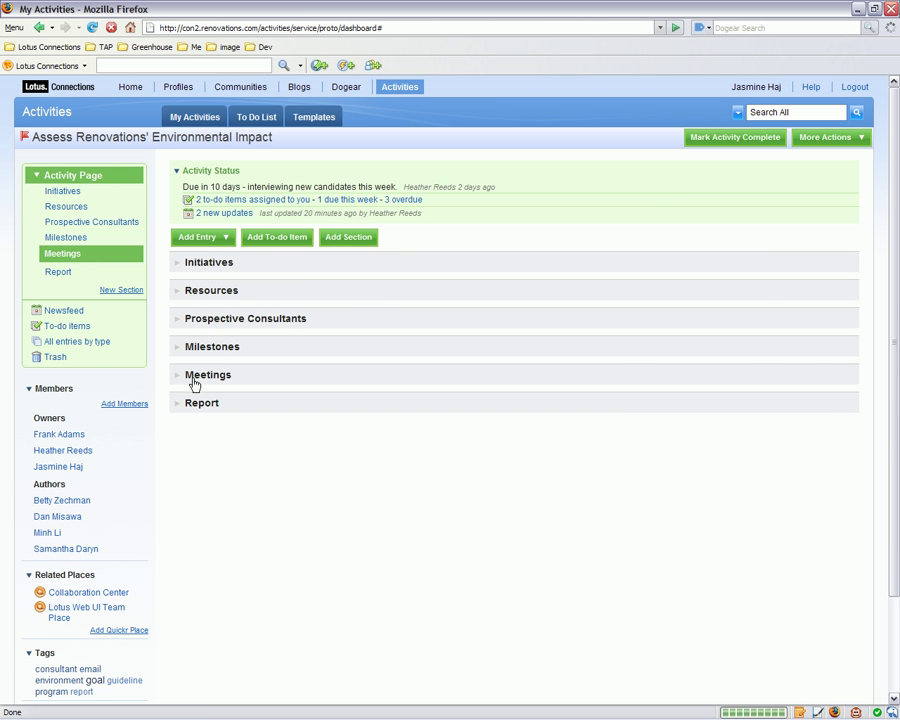
Step: From My Activities, open the Delta Pacific meeting and expand its Pre-Meeting Checklist to-dos
{"action": "left_click", "coordinate": [192, 117]}
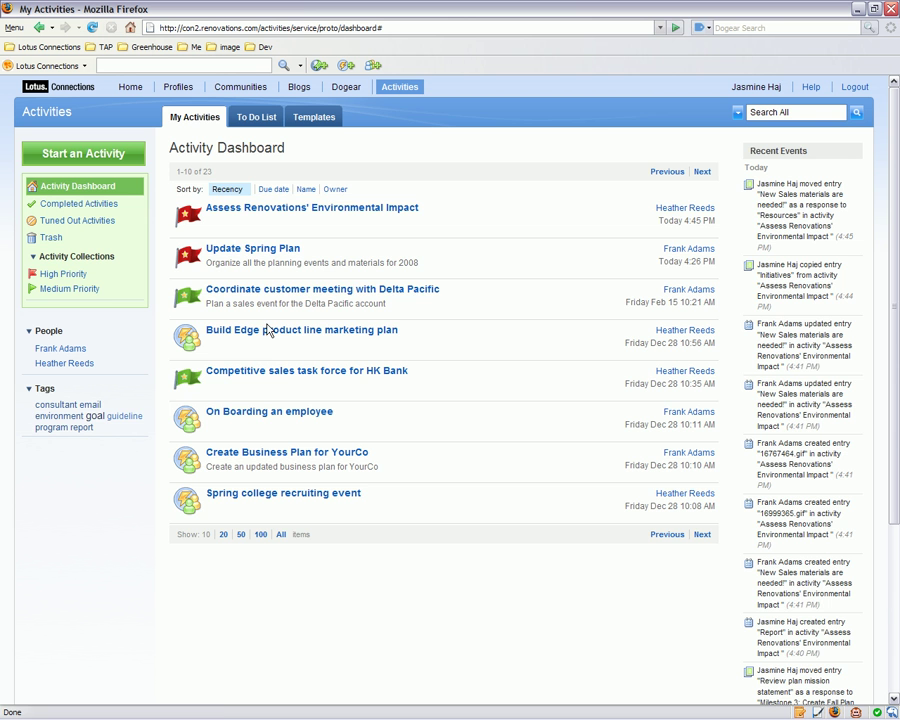
{"action": "left_click", "coordinate": [265, 292]}
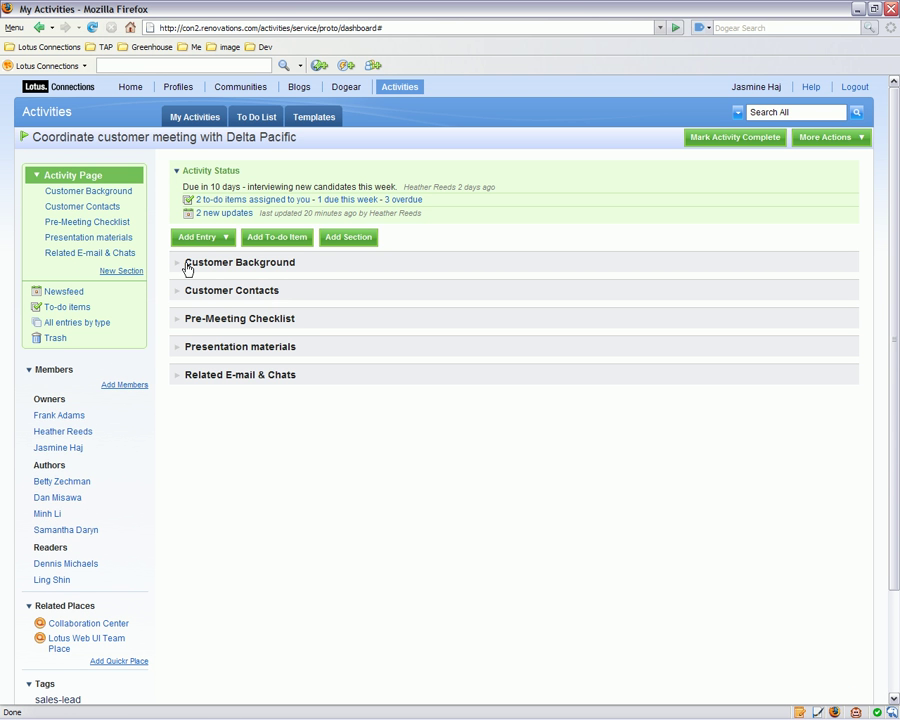
{"action": "left_click", "coordinate": [177, 266]}
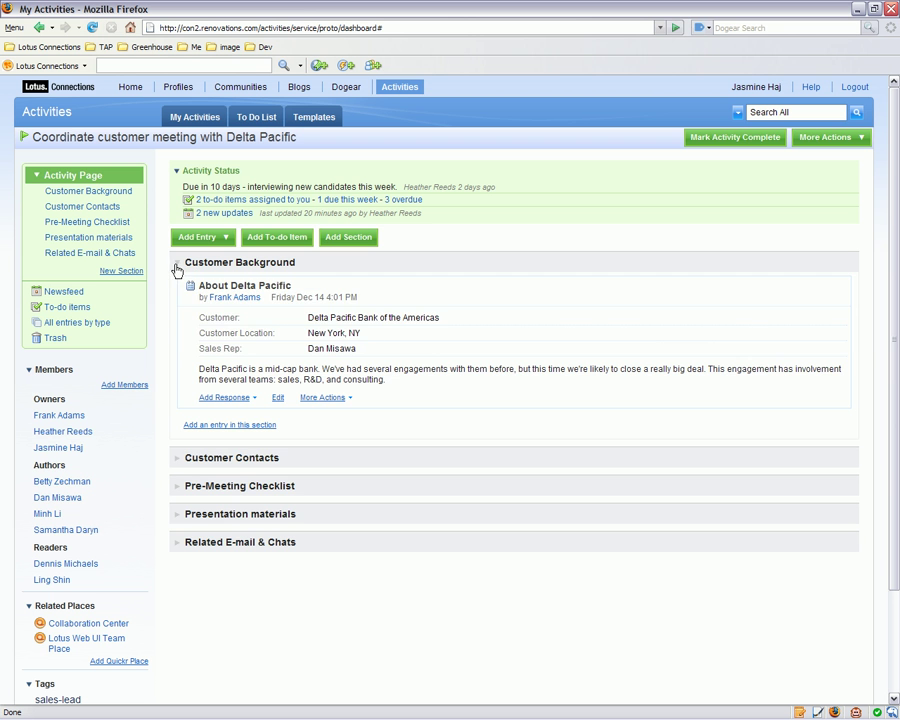
{"action": "left_click", "coordinate": [178, 266]}
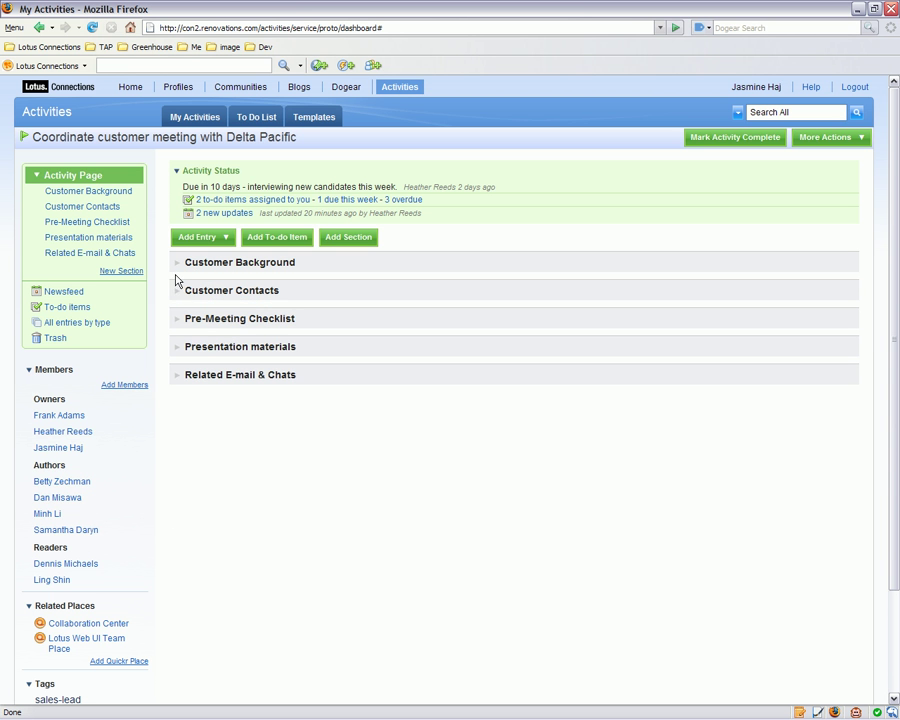
{"action": "left_click", "coordinate": [178, 325]}
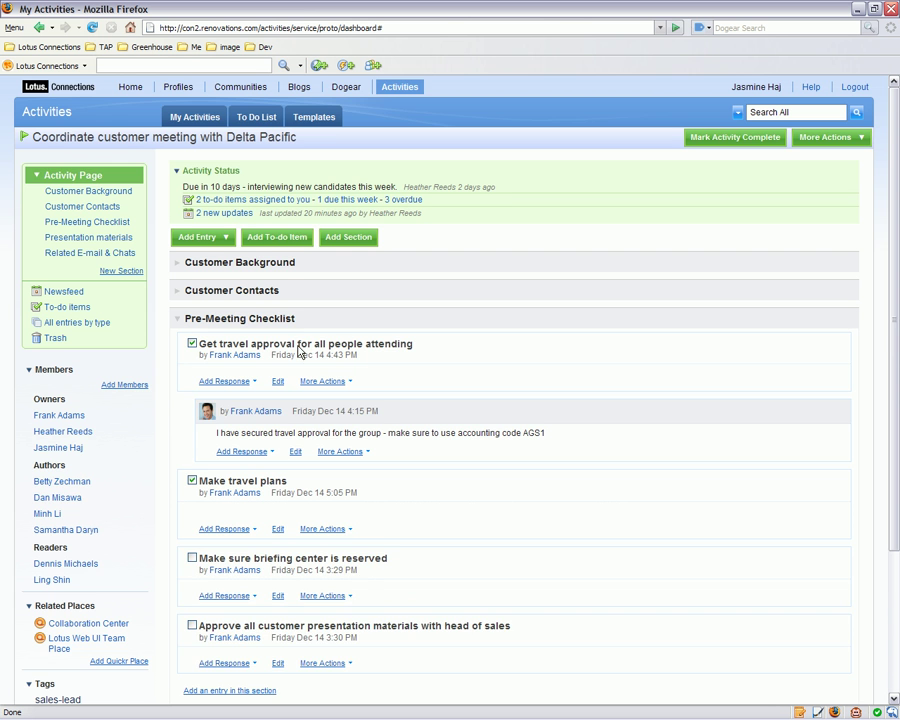
Step: Check off 'Make sure briefing center is reserved', collapse Pre-Meeting Checklist, and go back to My Activities
{"action": "scroll", "coordinate": [300, 352], "scroll_direction": "down", "scroll_amount": 3}
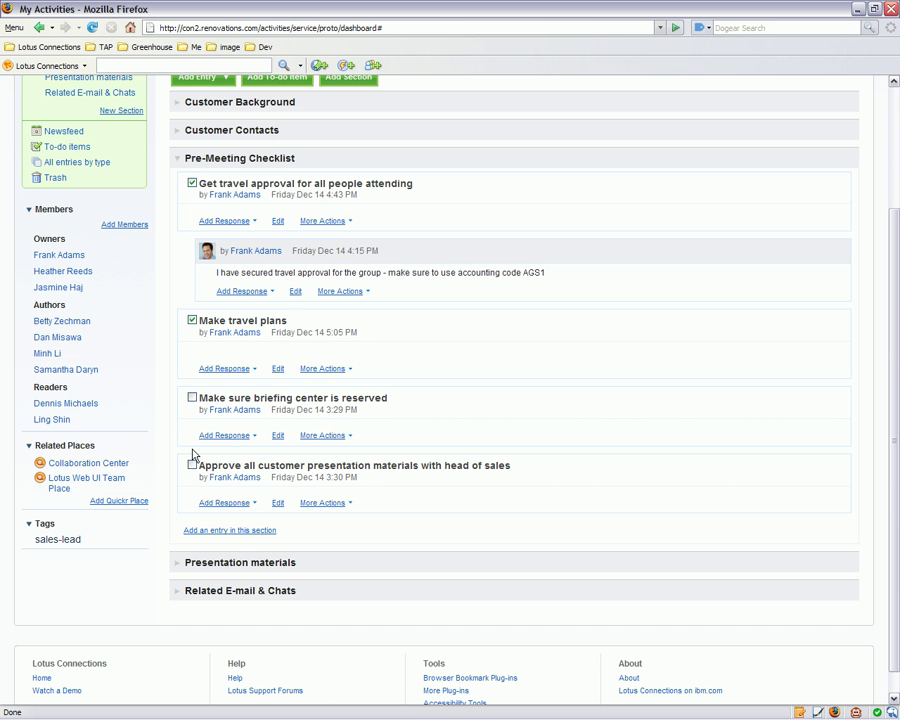
{"action": "left_click", "coordinate": [193, 398]}
{"action": "scroll", "coordinate": [217, 355], "scroll_direction": "up", "scroll_amount": 3}
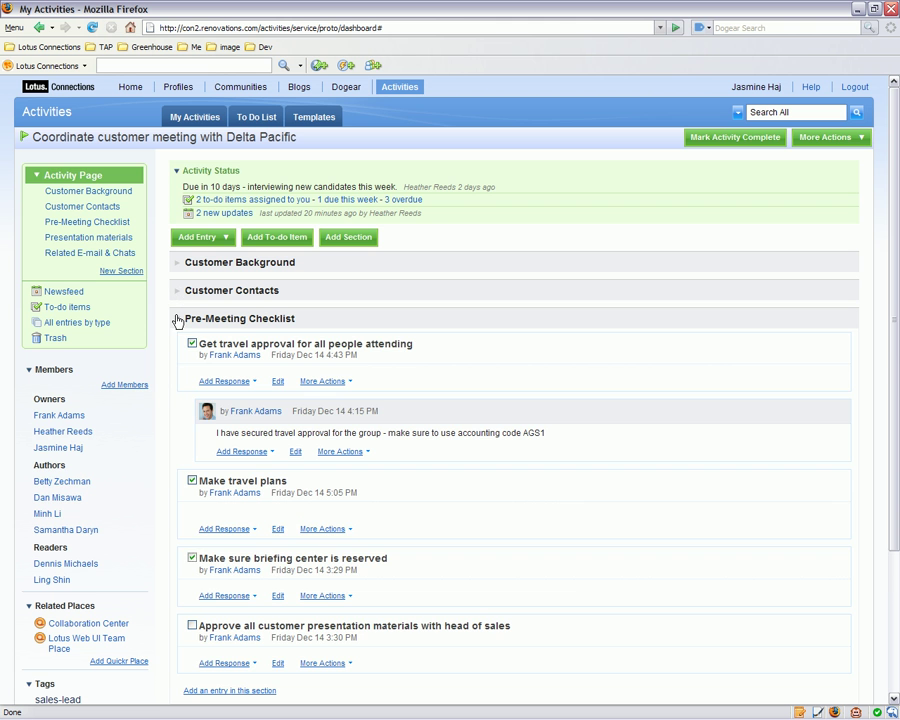
{"action": "left_click", "coordinate": [177, 321]}
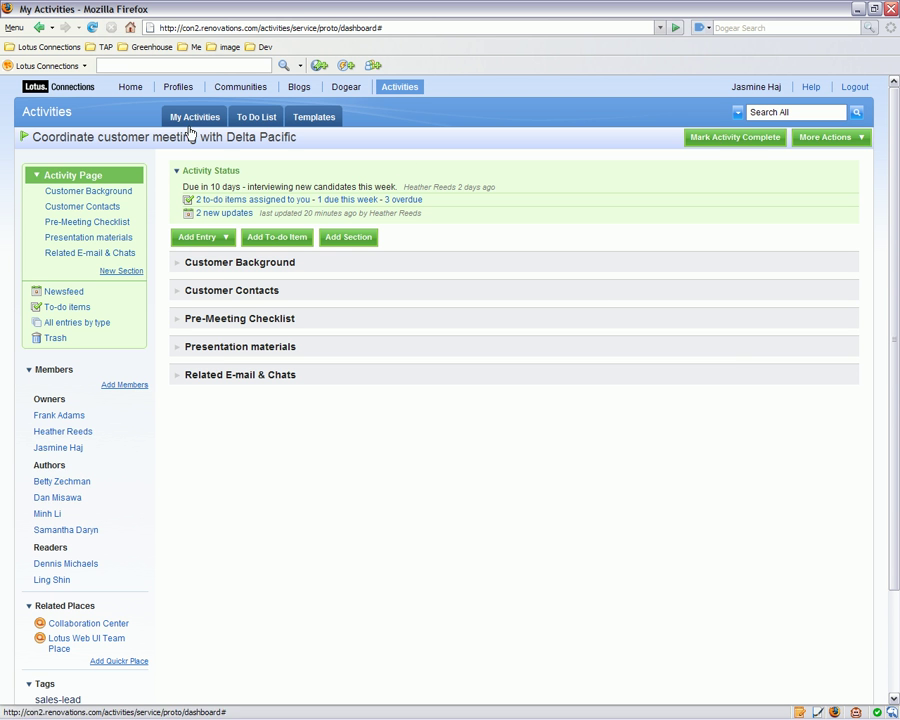
{"action": "left_click", "coordinate": [190, 118]}
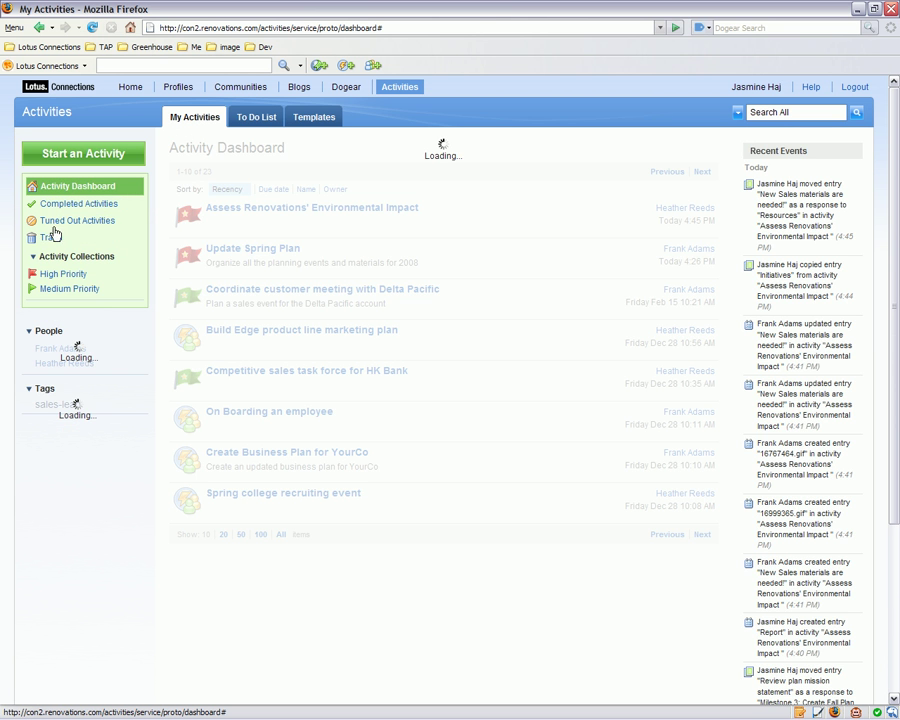